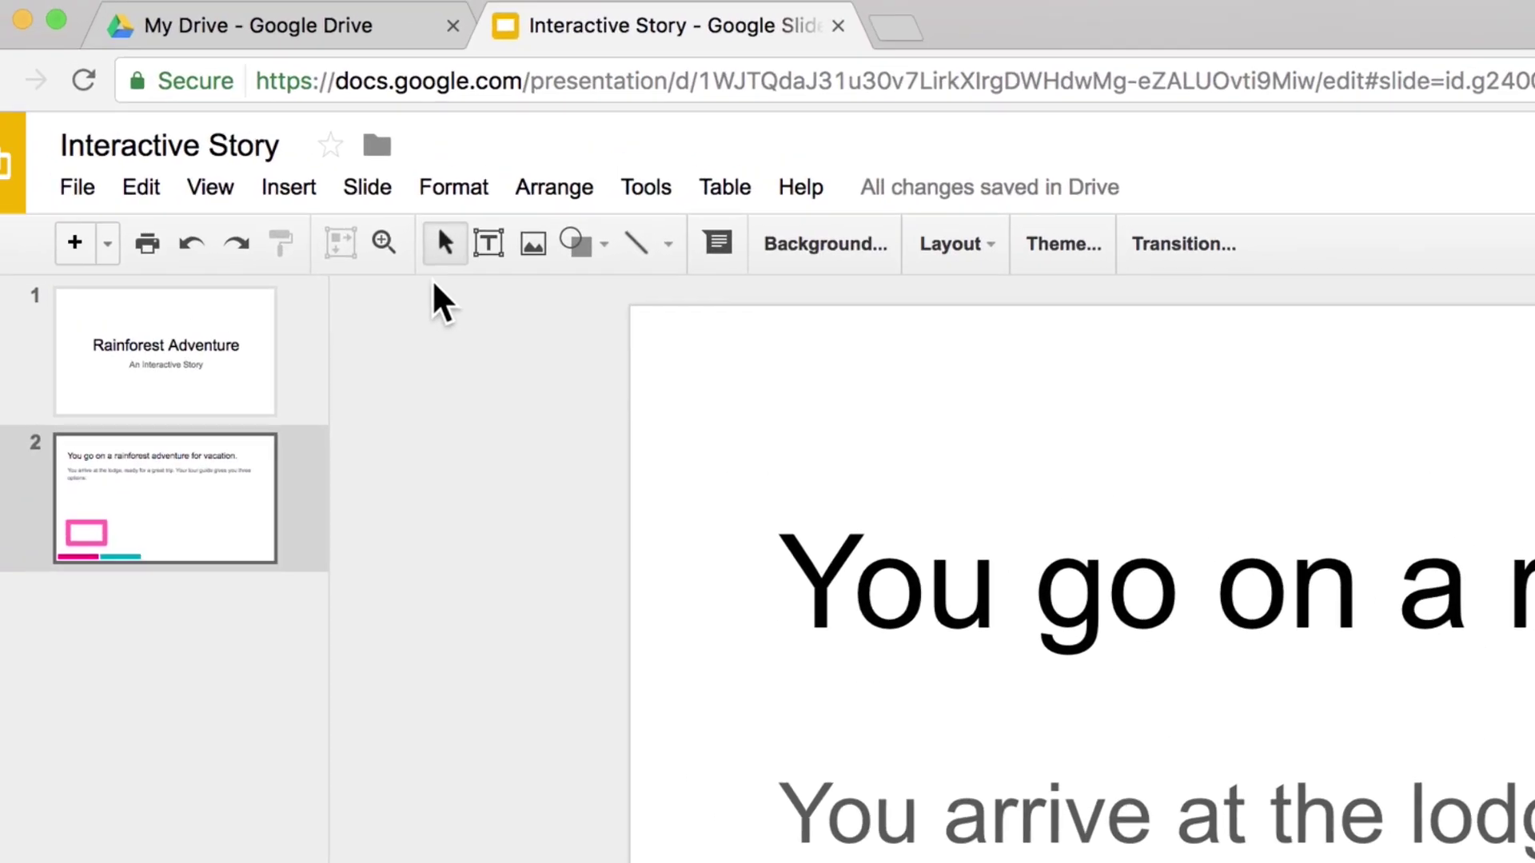
Draw a text box beside the Drive box on slide 2 and type 'Walk'.
click(287, 189)
click(411, 293)
drag(550, 652, 947, 775)
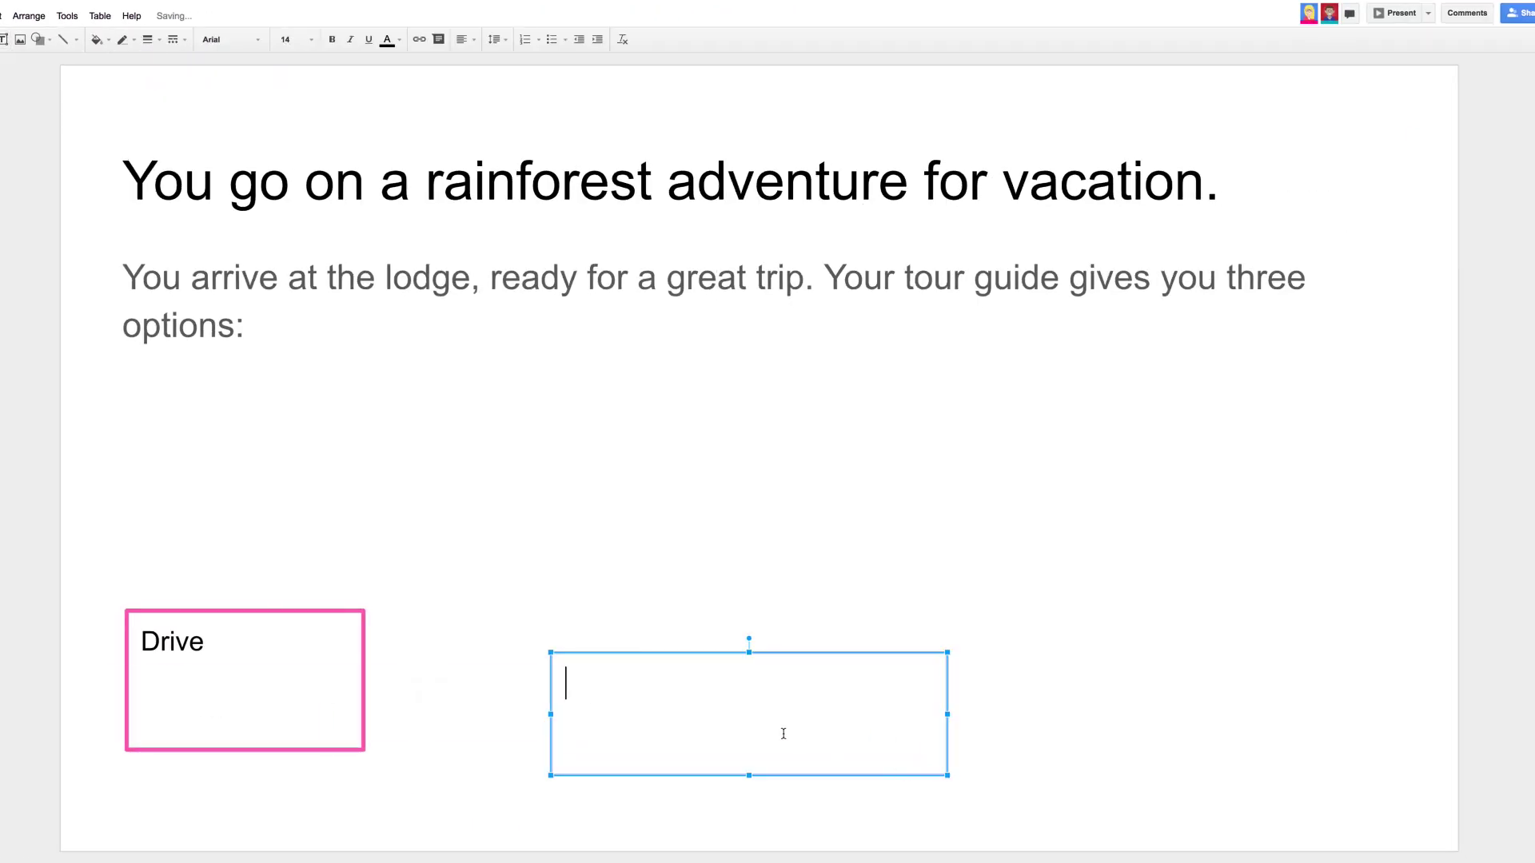
text(Walk)
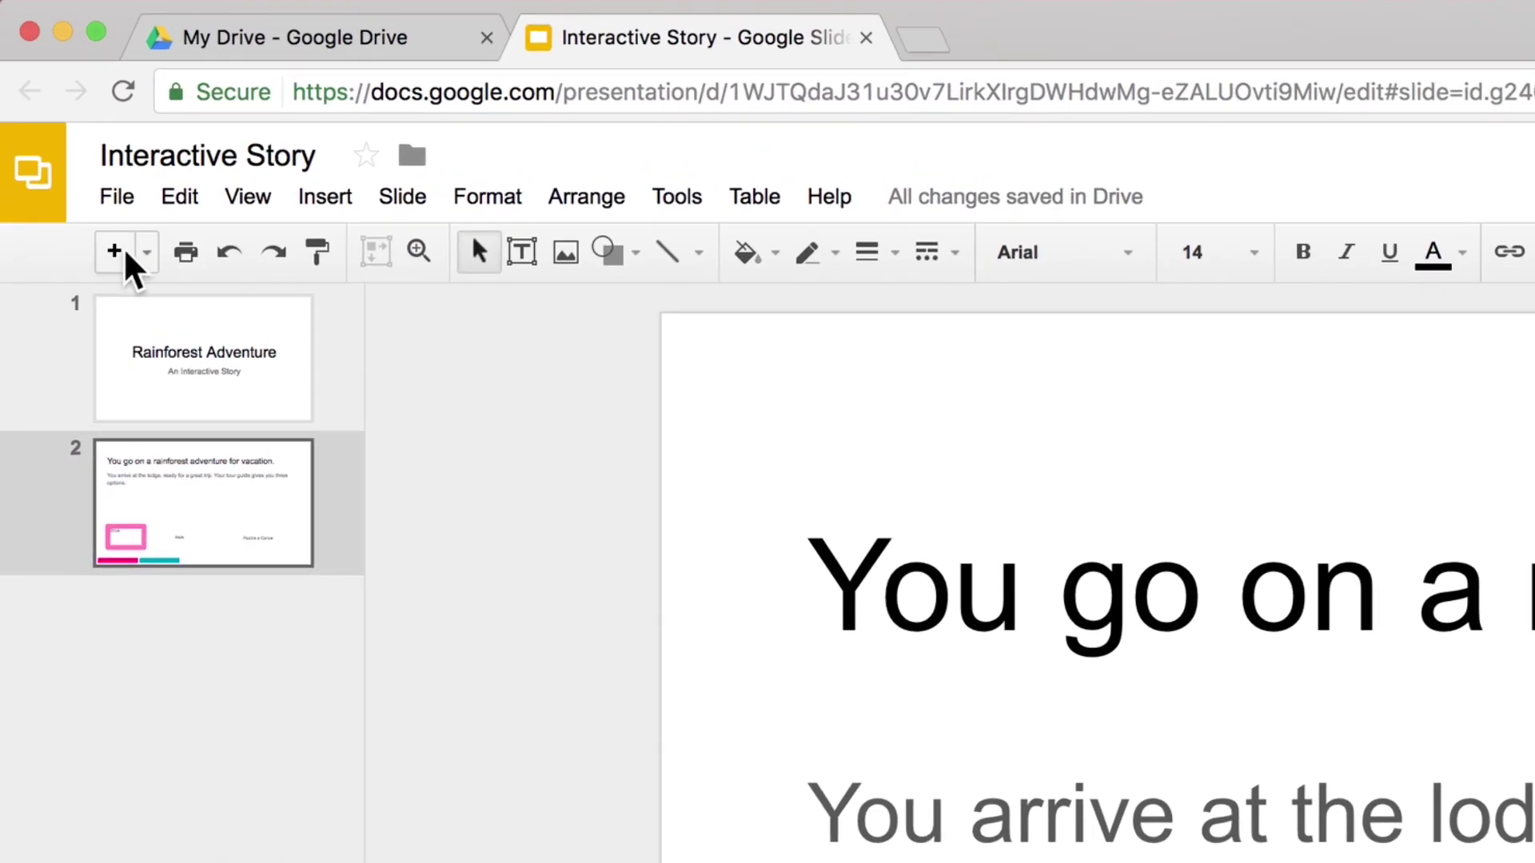
Add a new slide after slide 2 and title it 'You decide to drive'.
click(115, 252)
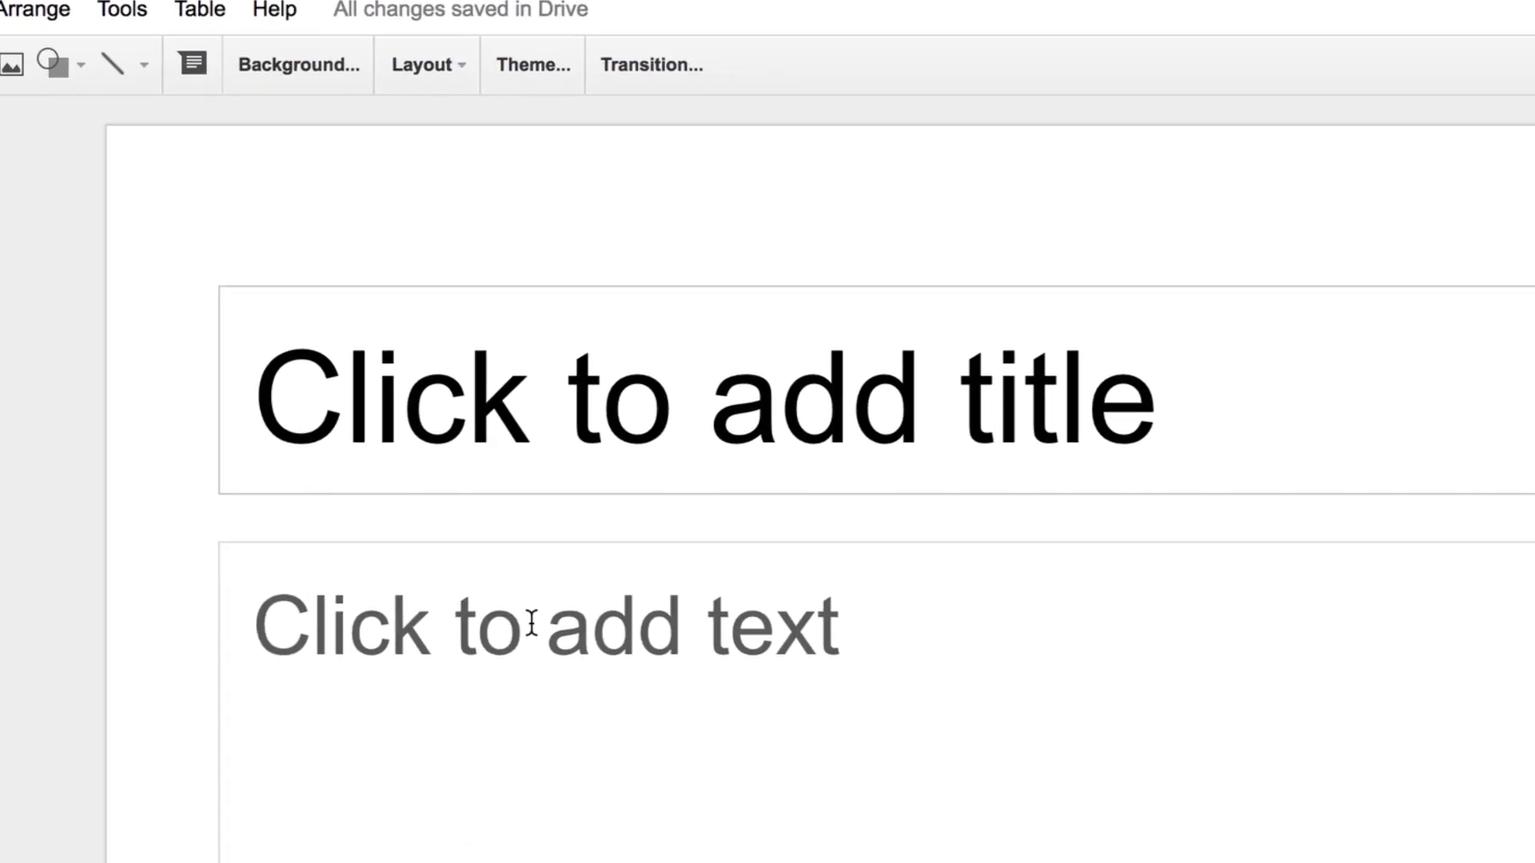
click(1181, 583)
text(You decide t)
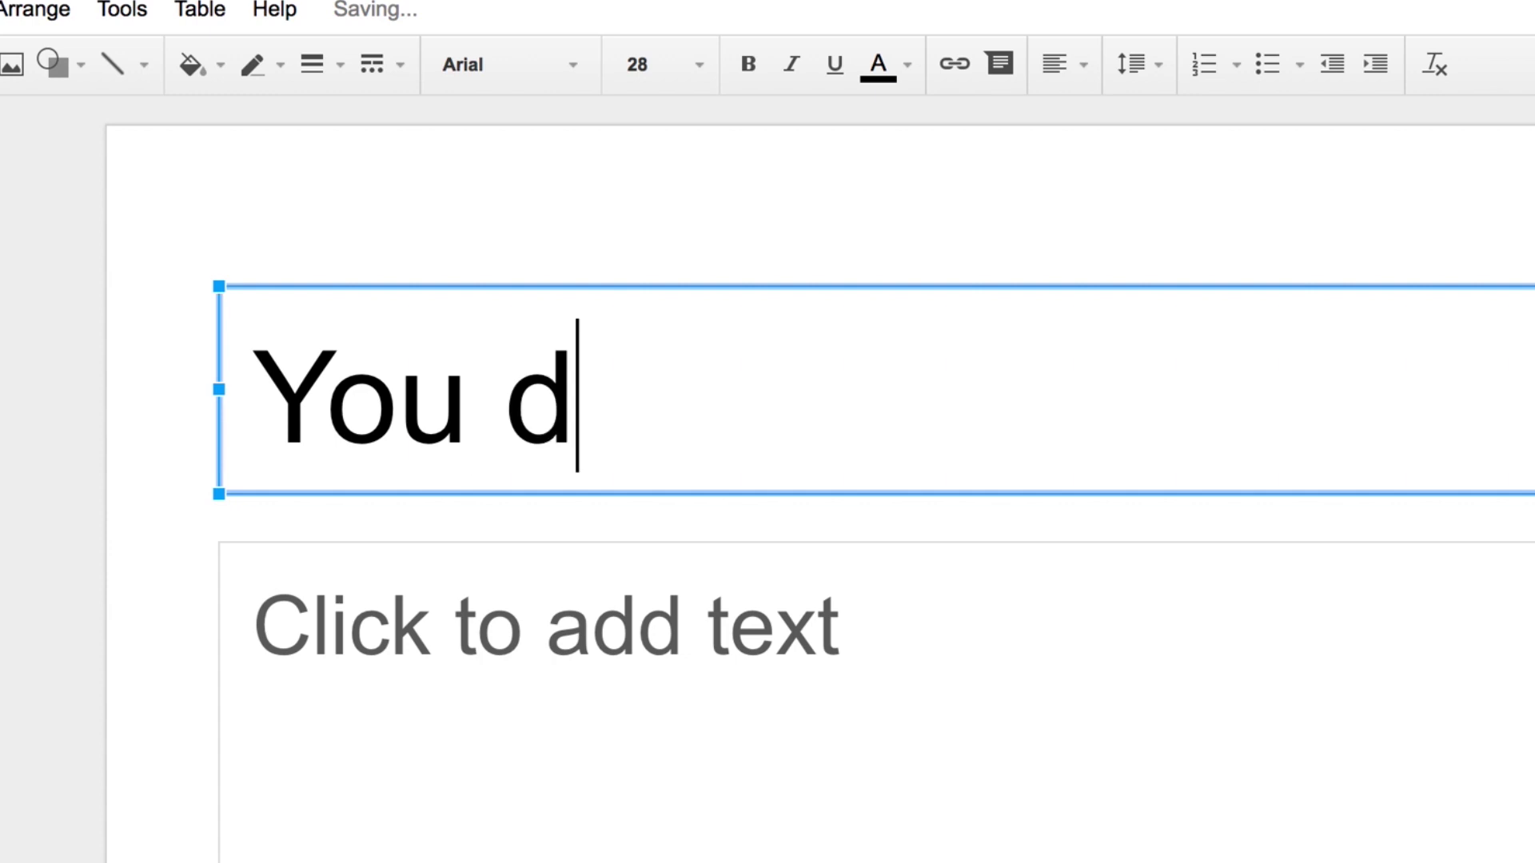
text(o drive)
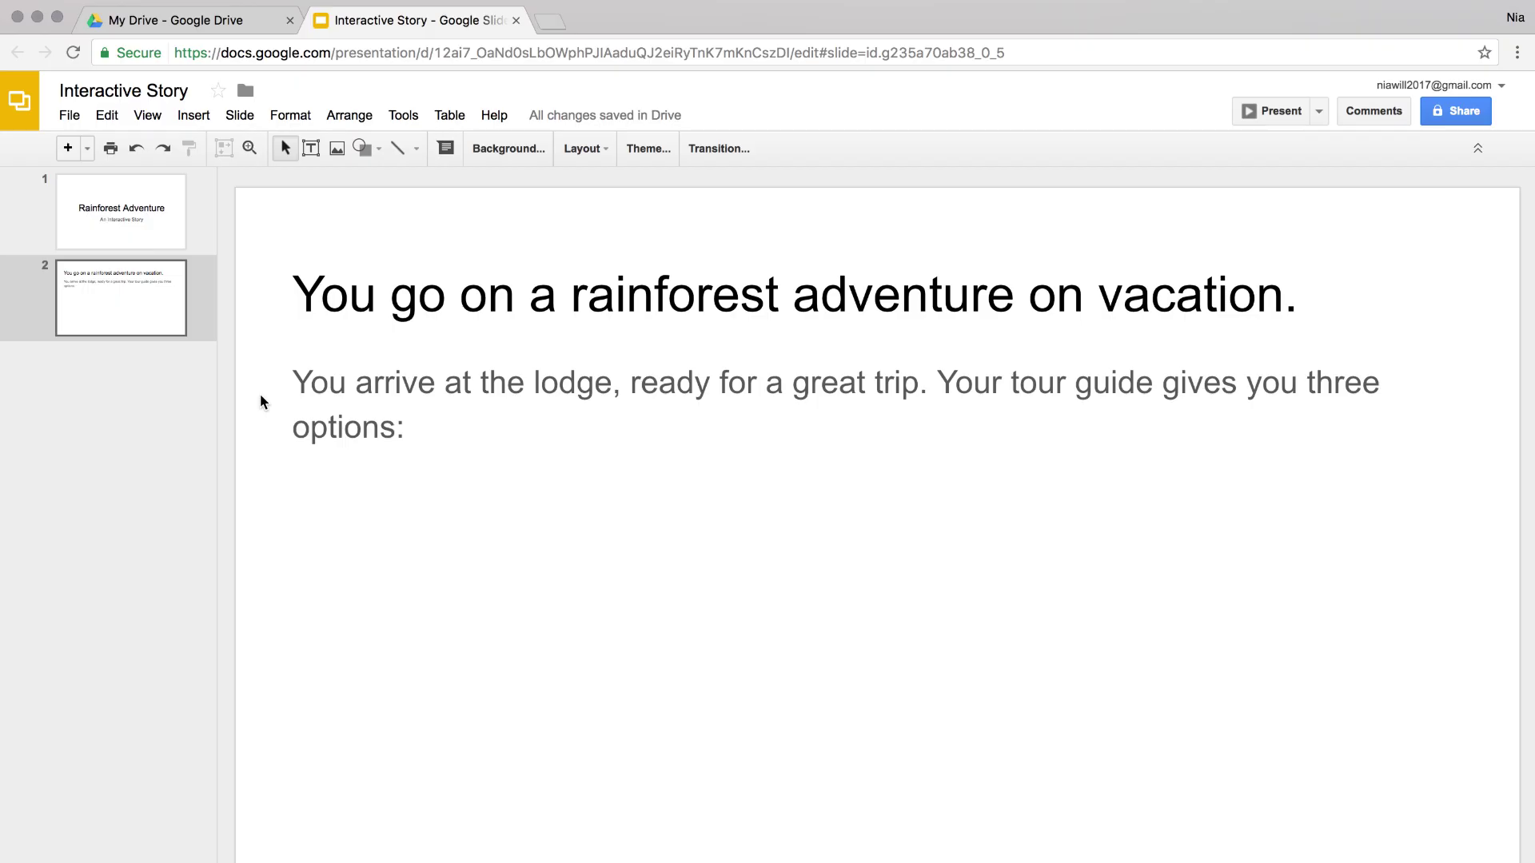
Add slide 3 titled 'You decide to walk.'.
click(68, 148)
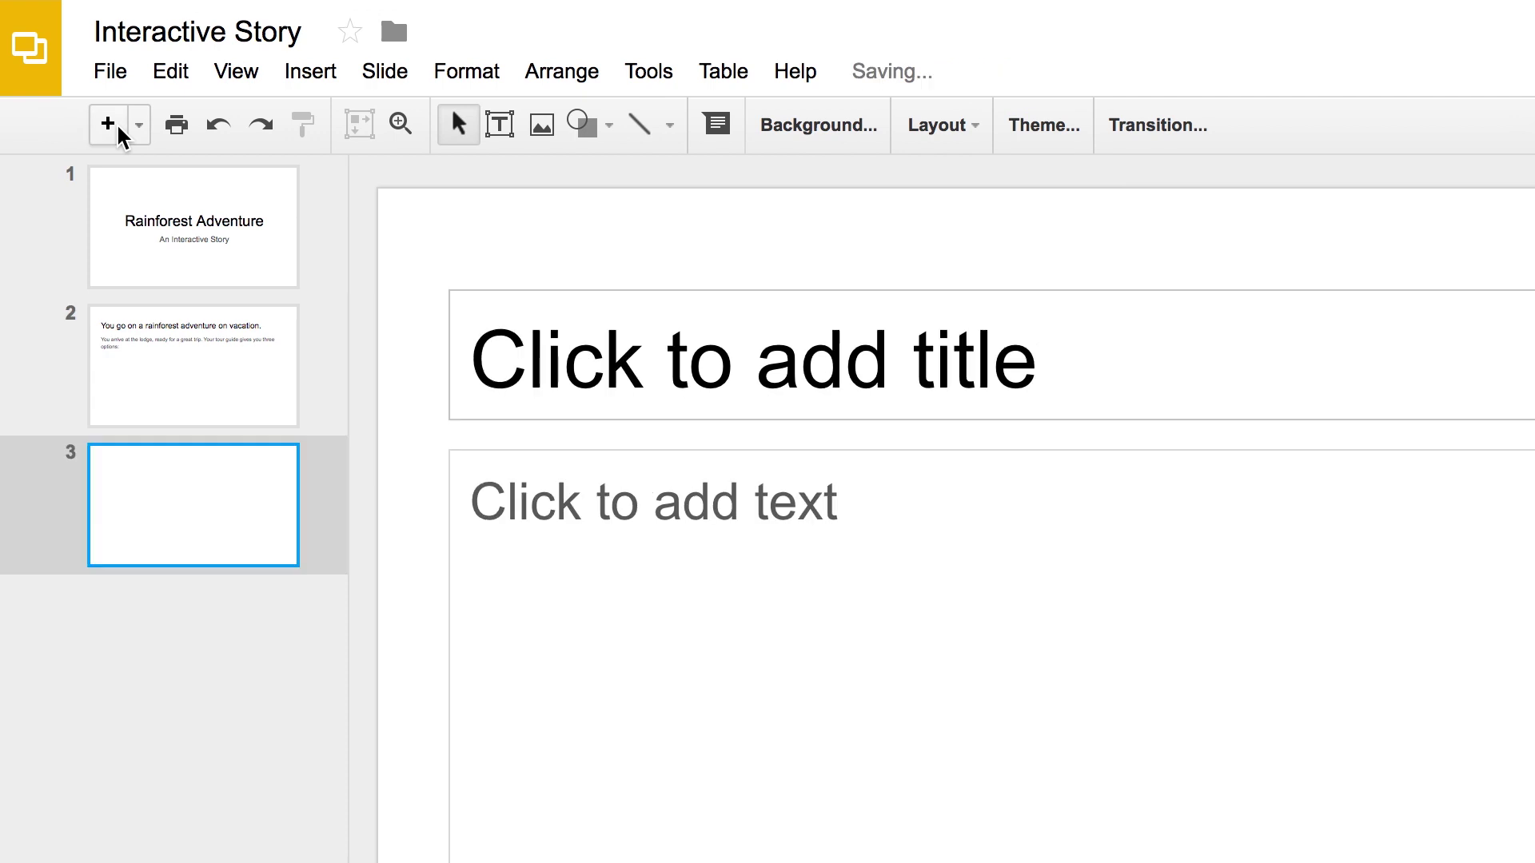
click(733, 393)
text(You deci)
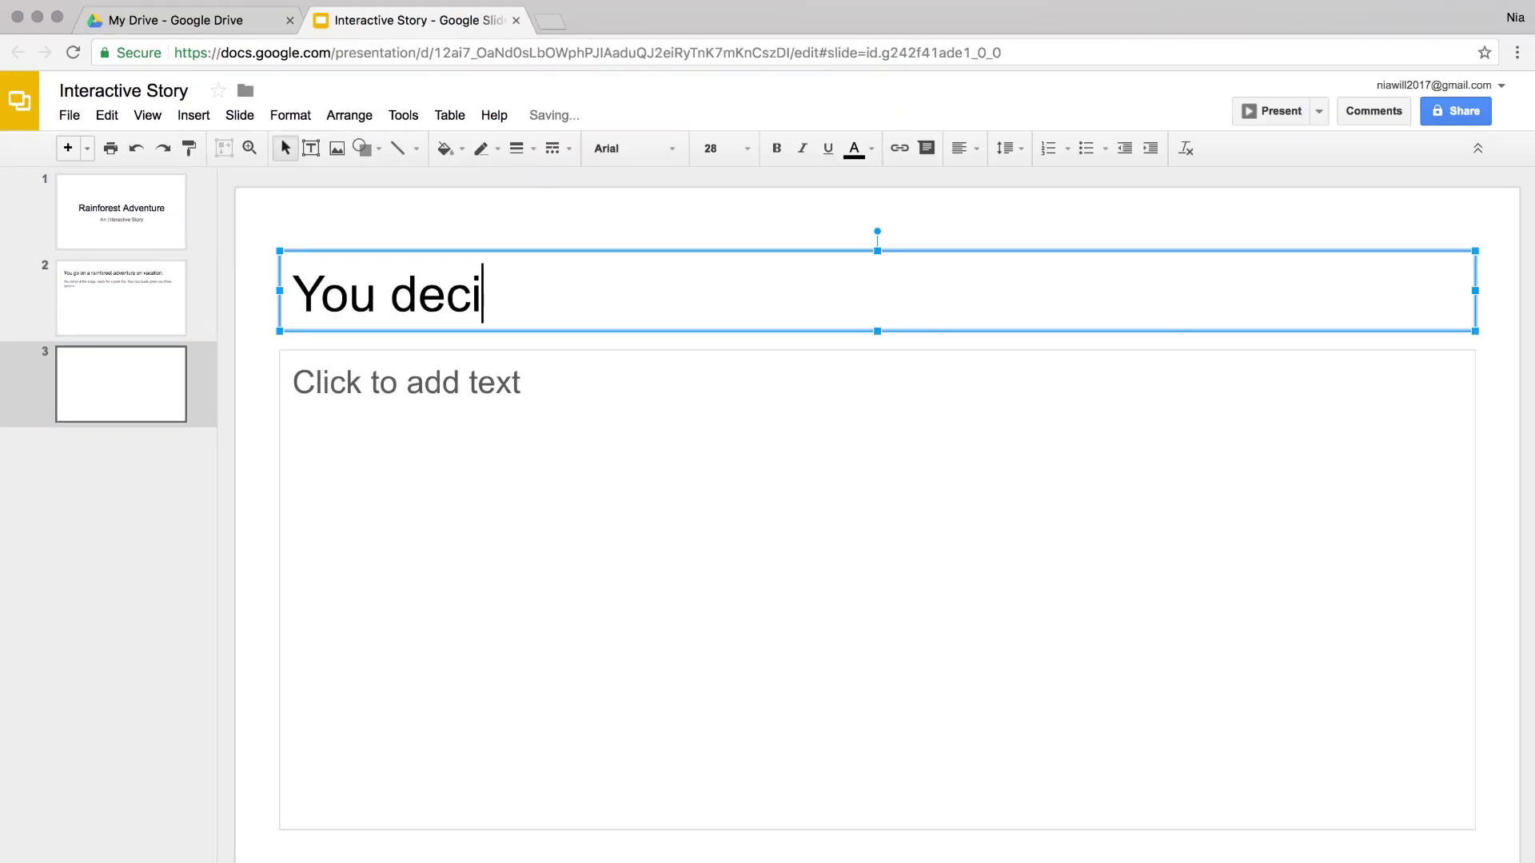
text(de to wal)
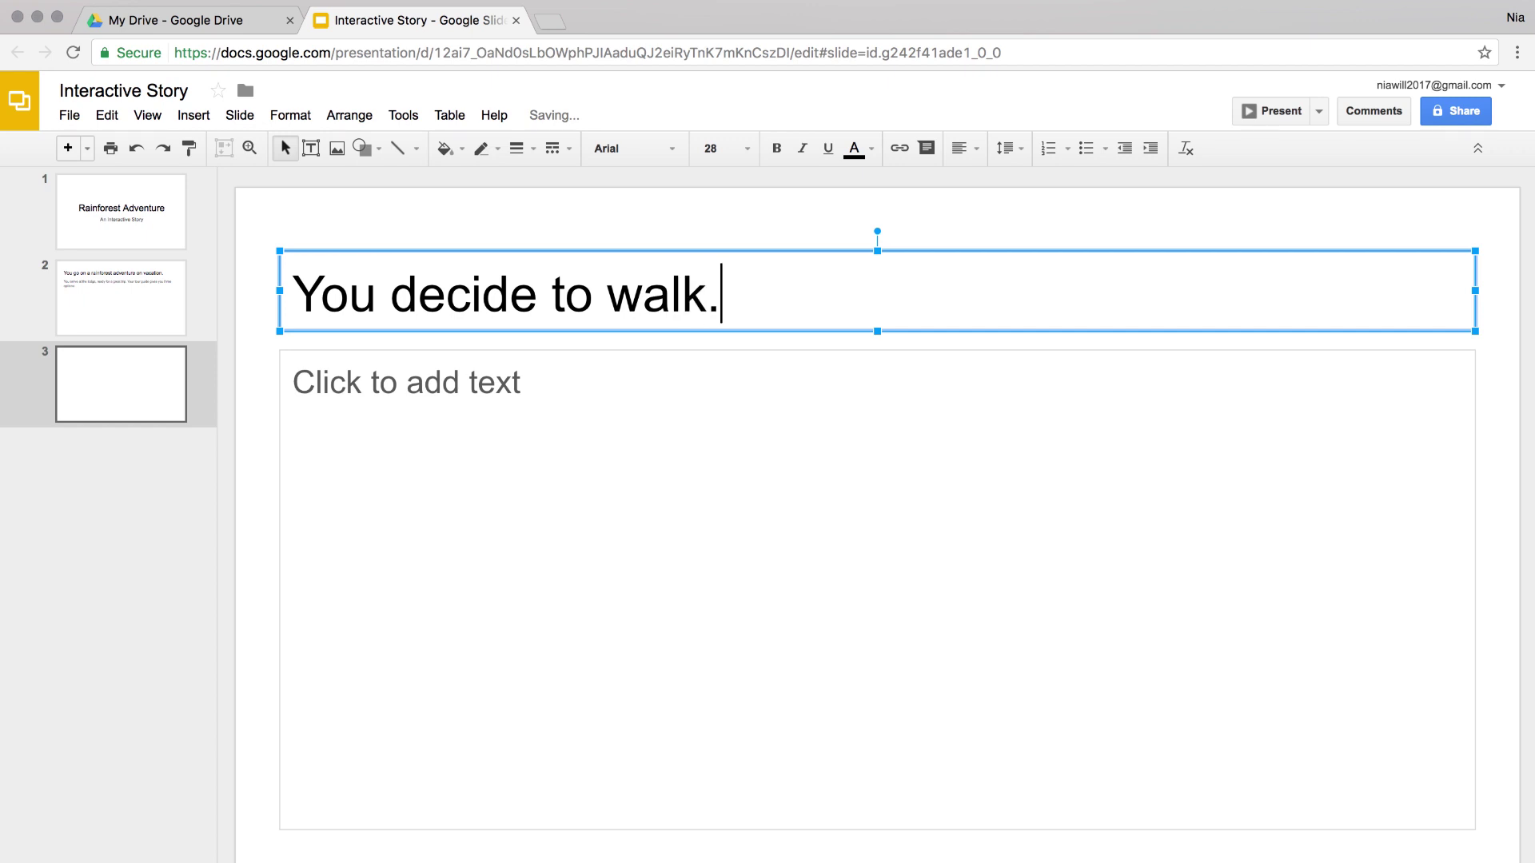
text(k.)
click(147, 415)
Add slide 4 titled 'You decide to drive.'.
click(70, 149)
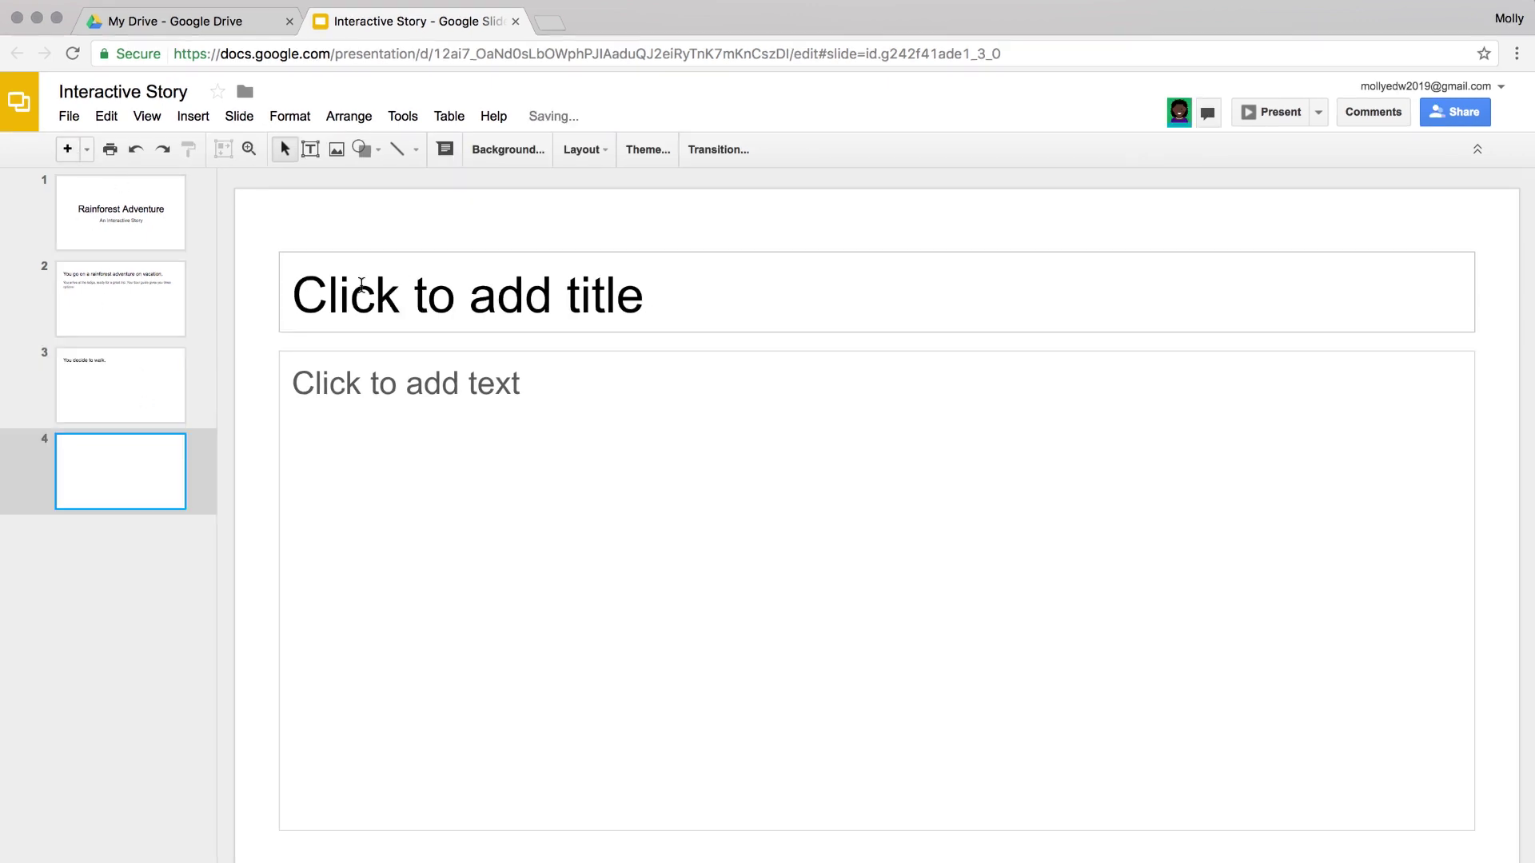
click(294, 295)
text(You decide to drive.)
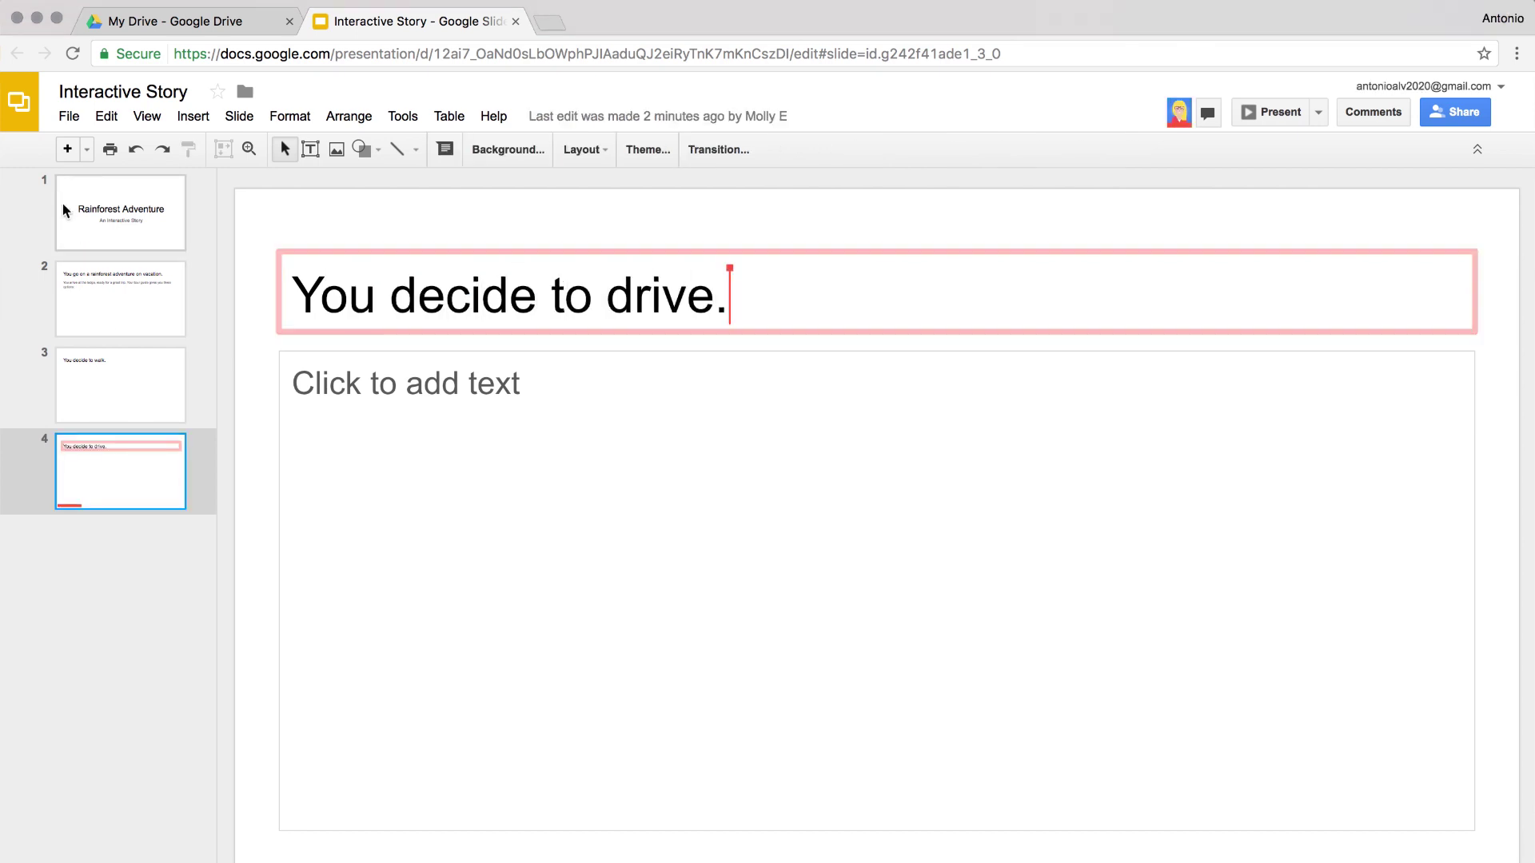
Add slide 5 and start its title 'You take a canoe'.
click(60, 157)
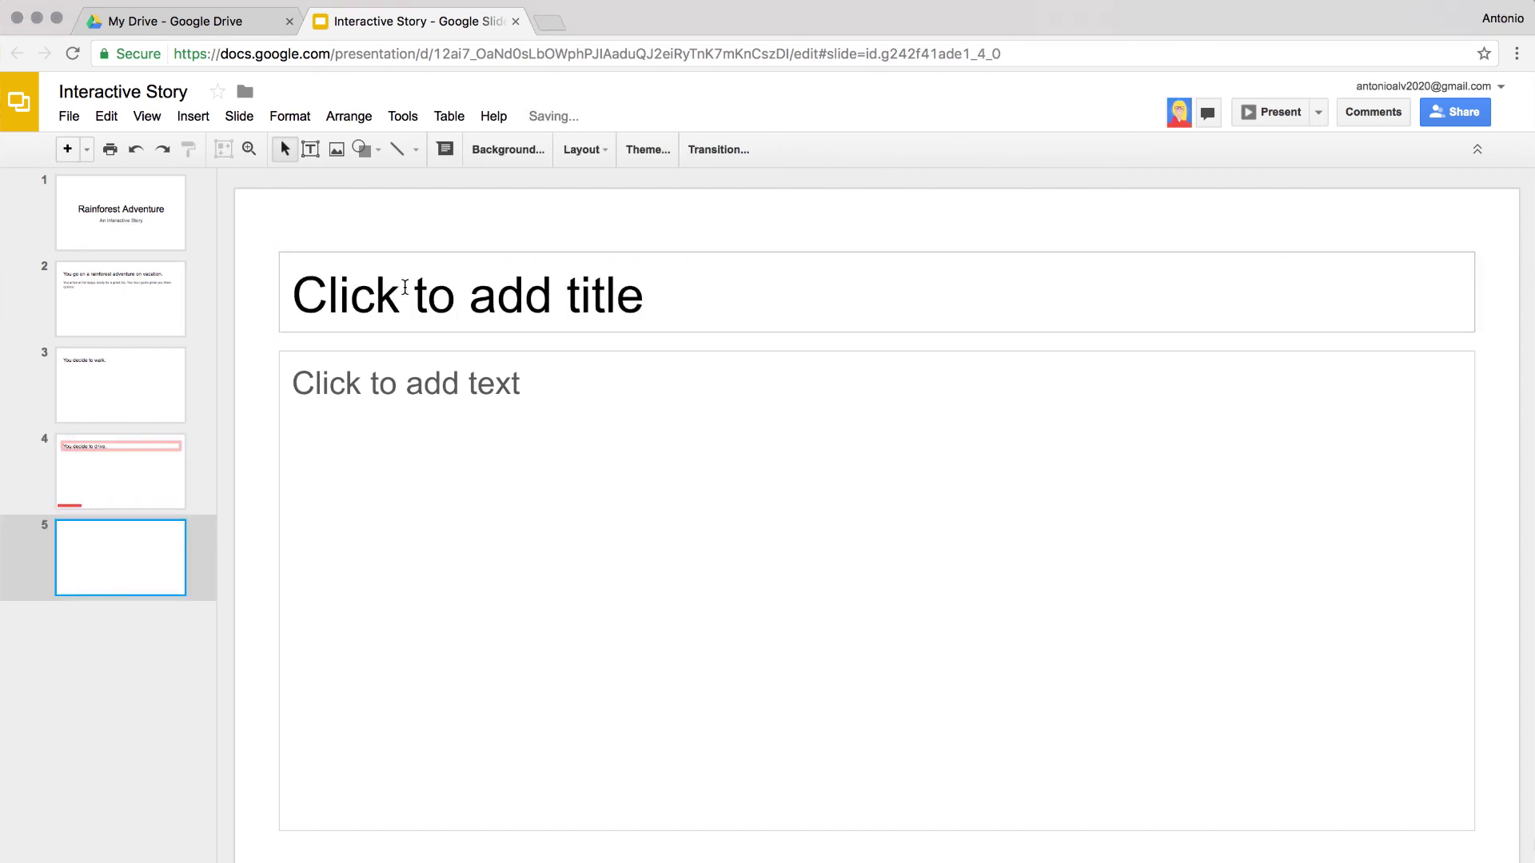
click(406, 286)
text(You take a ca)
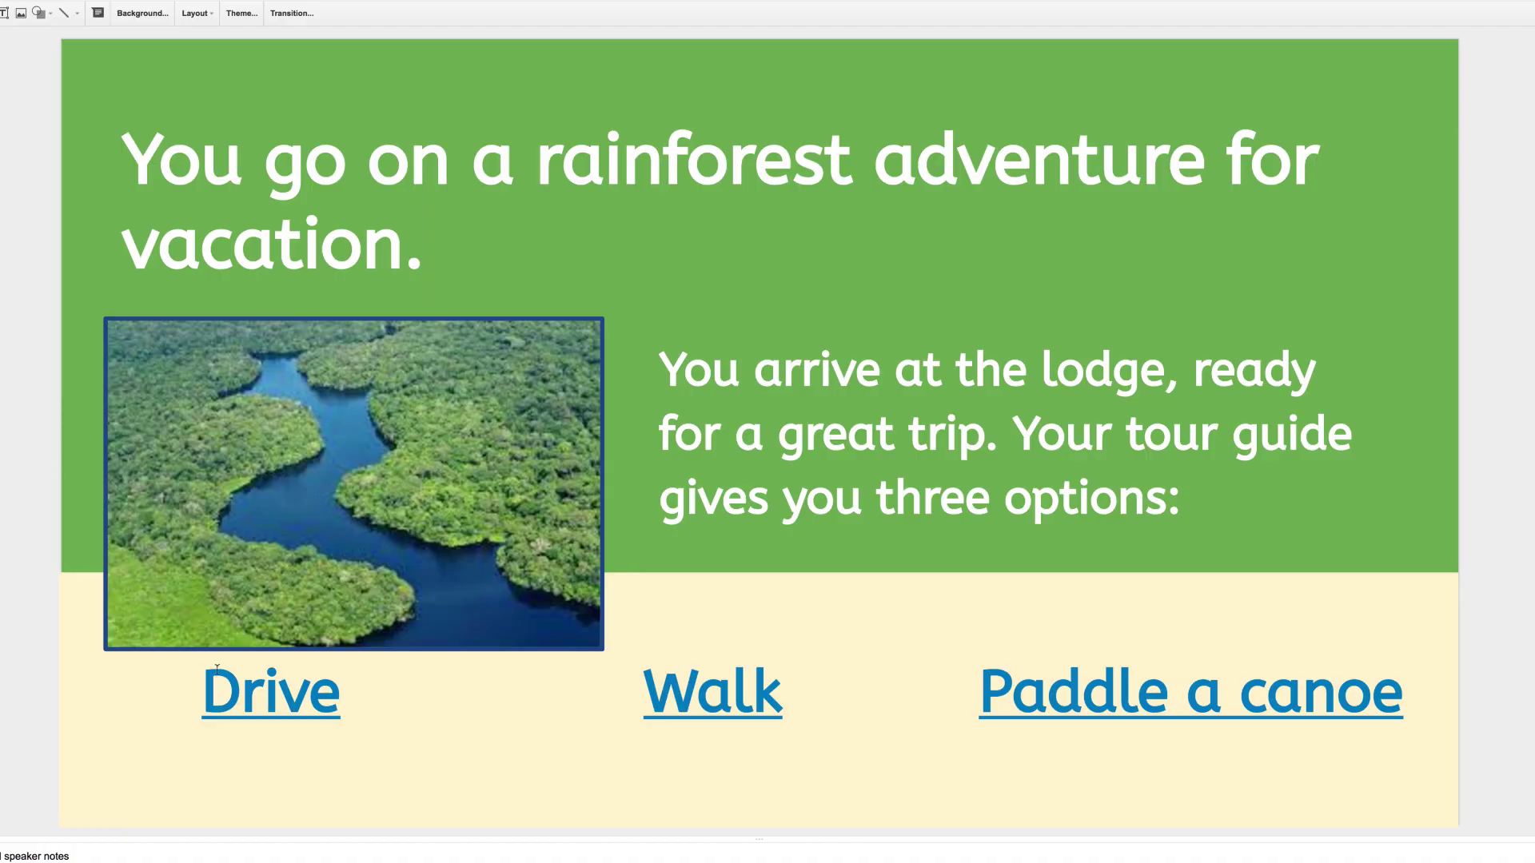
Follow the Drive link to slide 4, then the Walk link to slide 3.
click(263, 702)
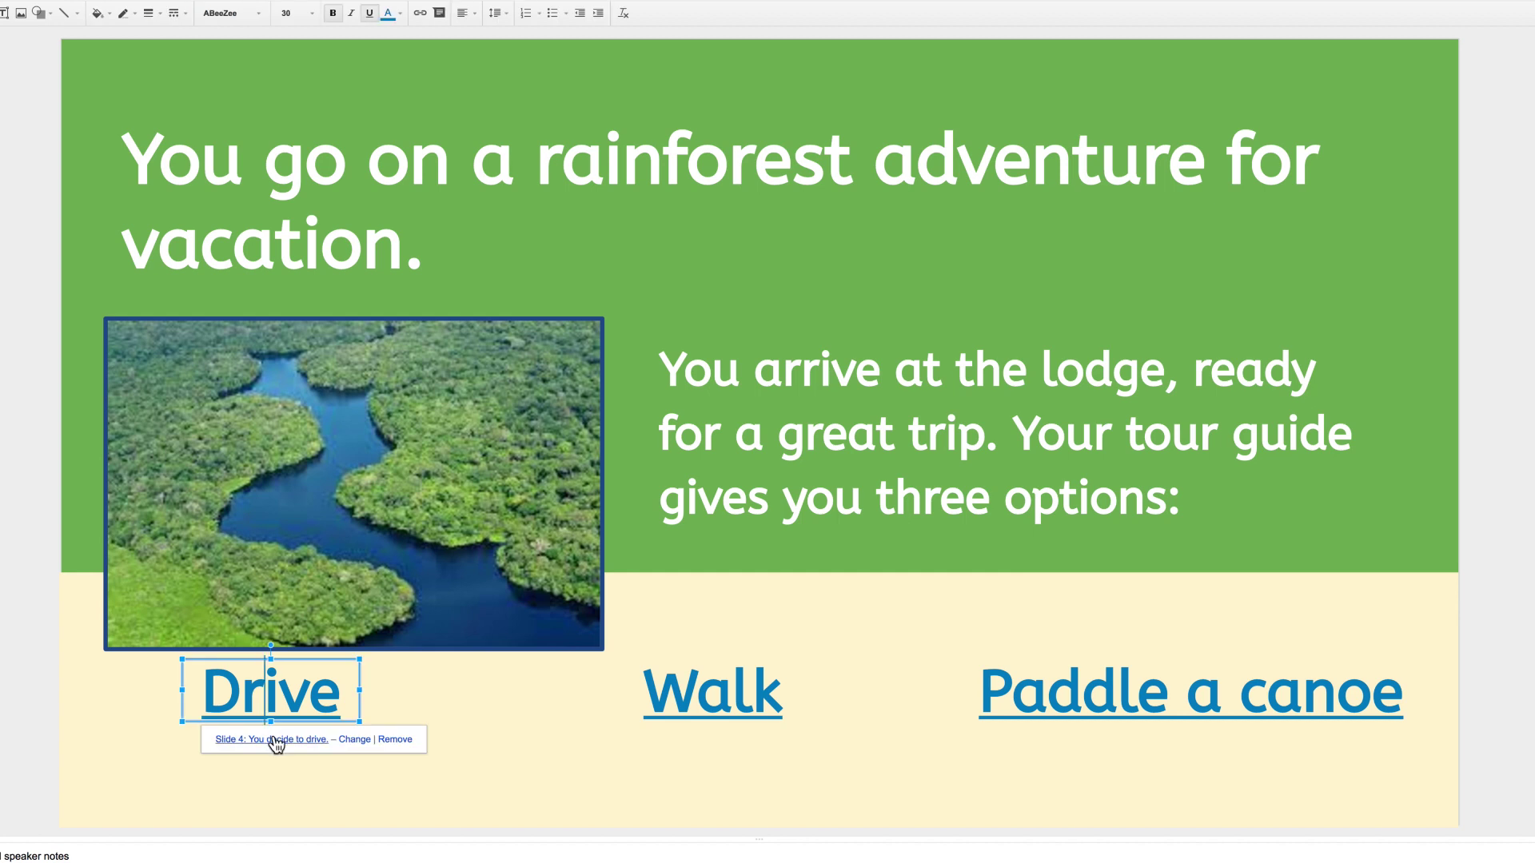
click(275, 740)
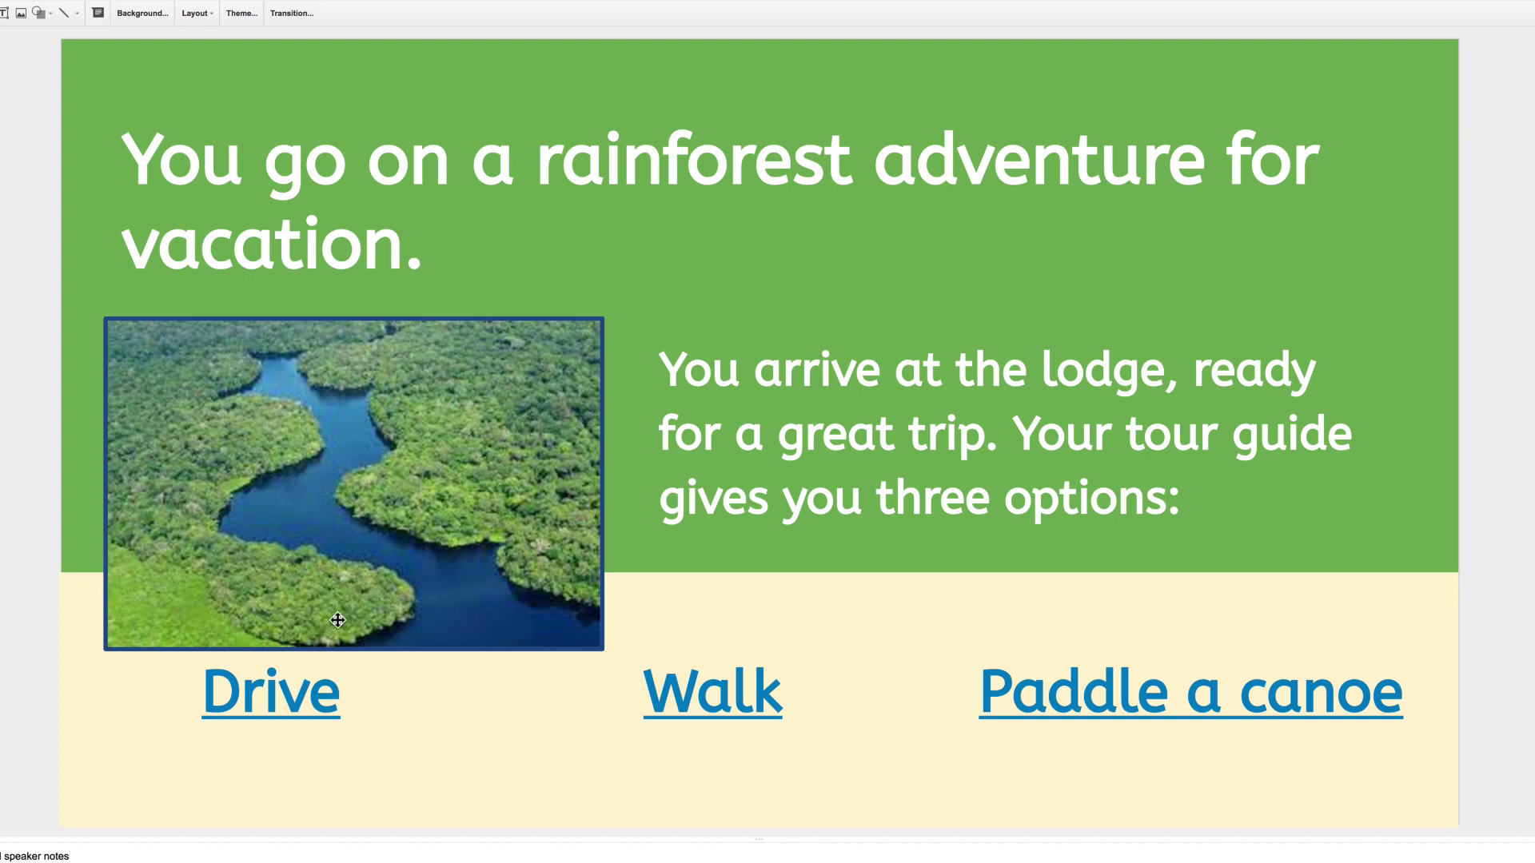
click(707, 686)
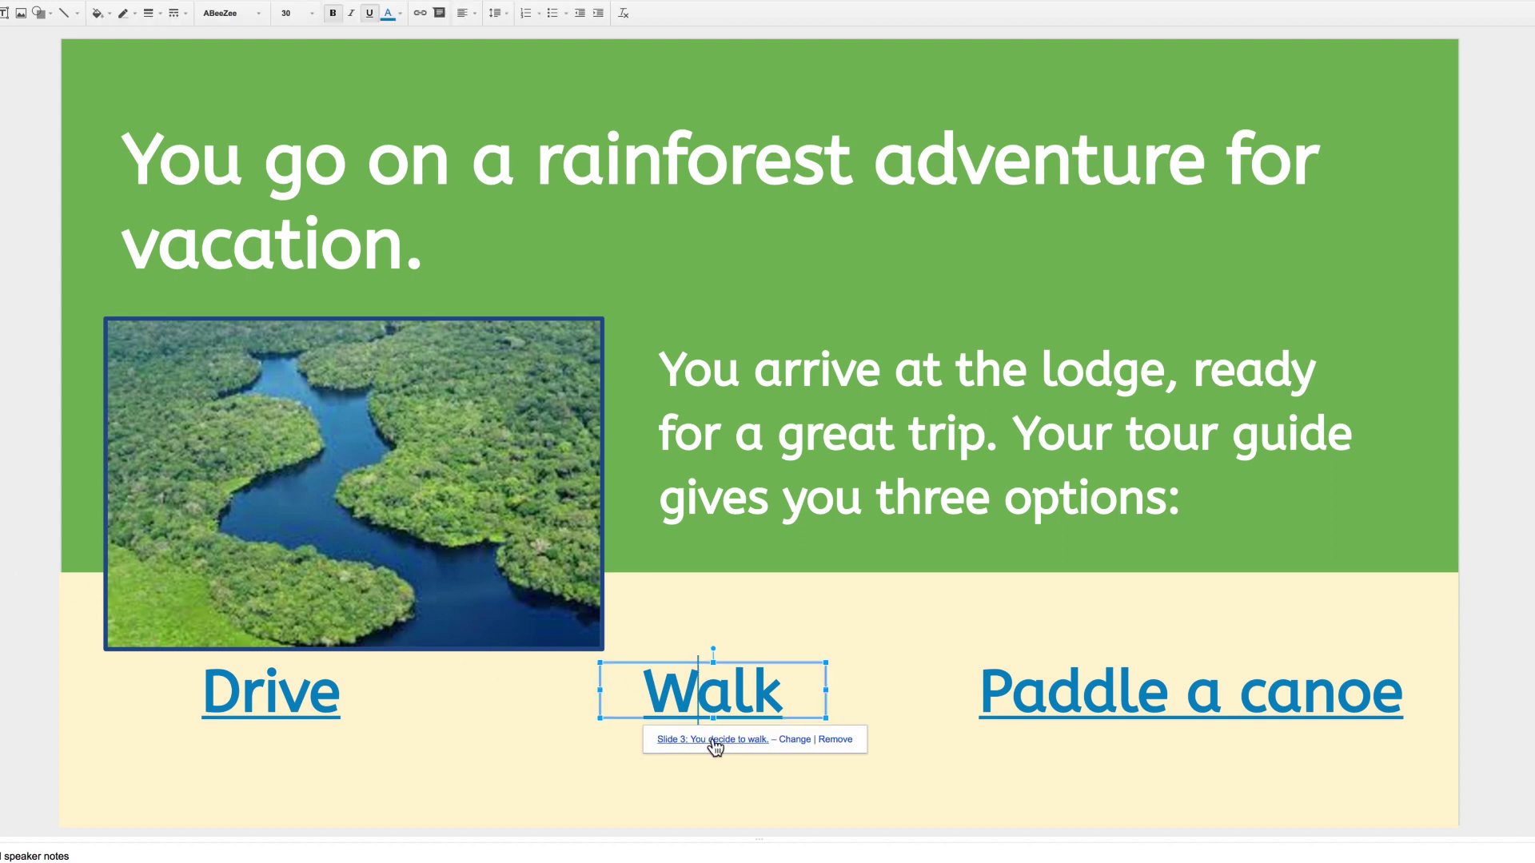
click(715, 741)
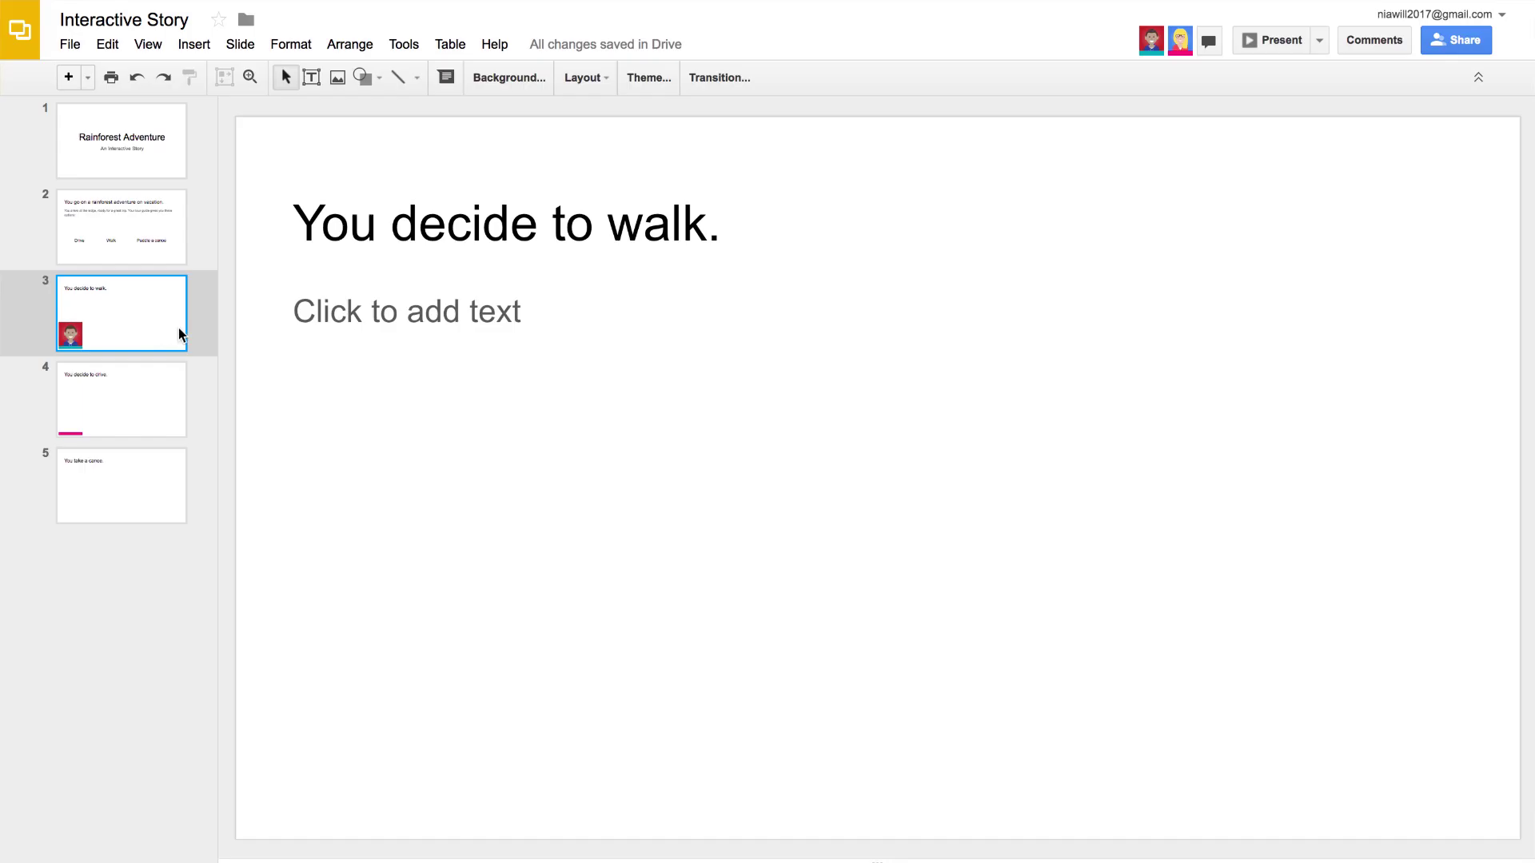
Write the body text 'About two miles from the lodge, you hear a noise…' then 'What is it???' on slide 3.
click(353, 324)
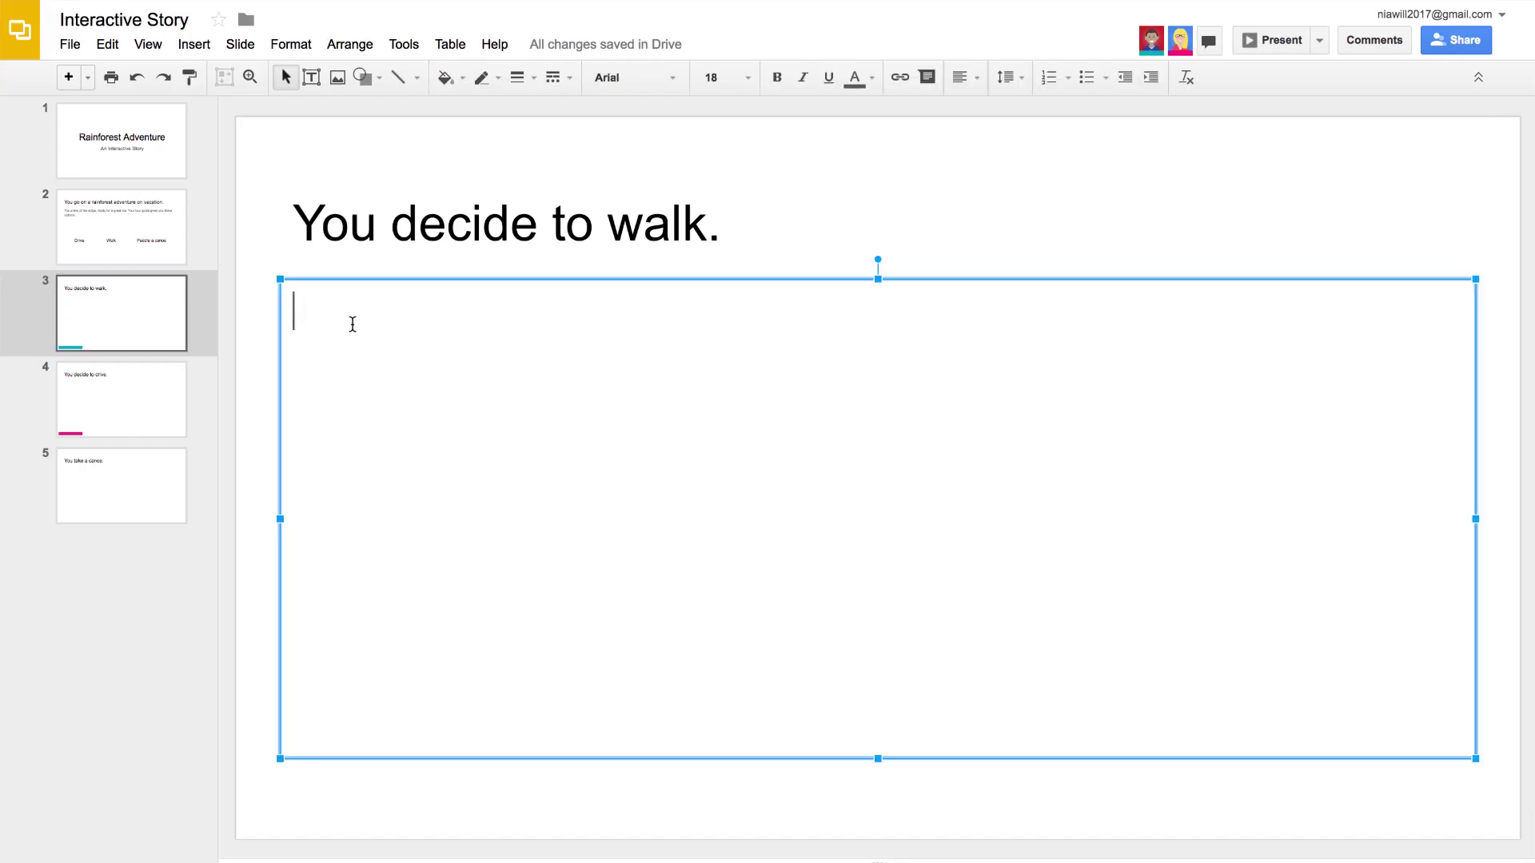
text(About two m)
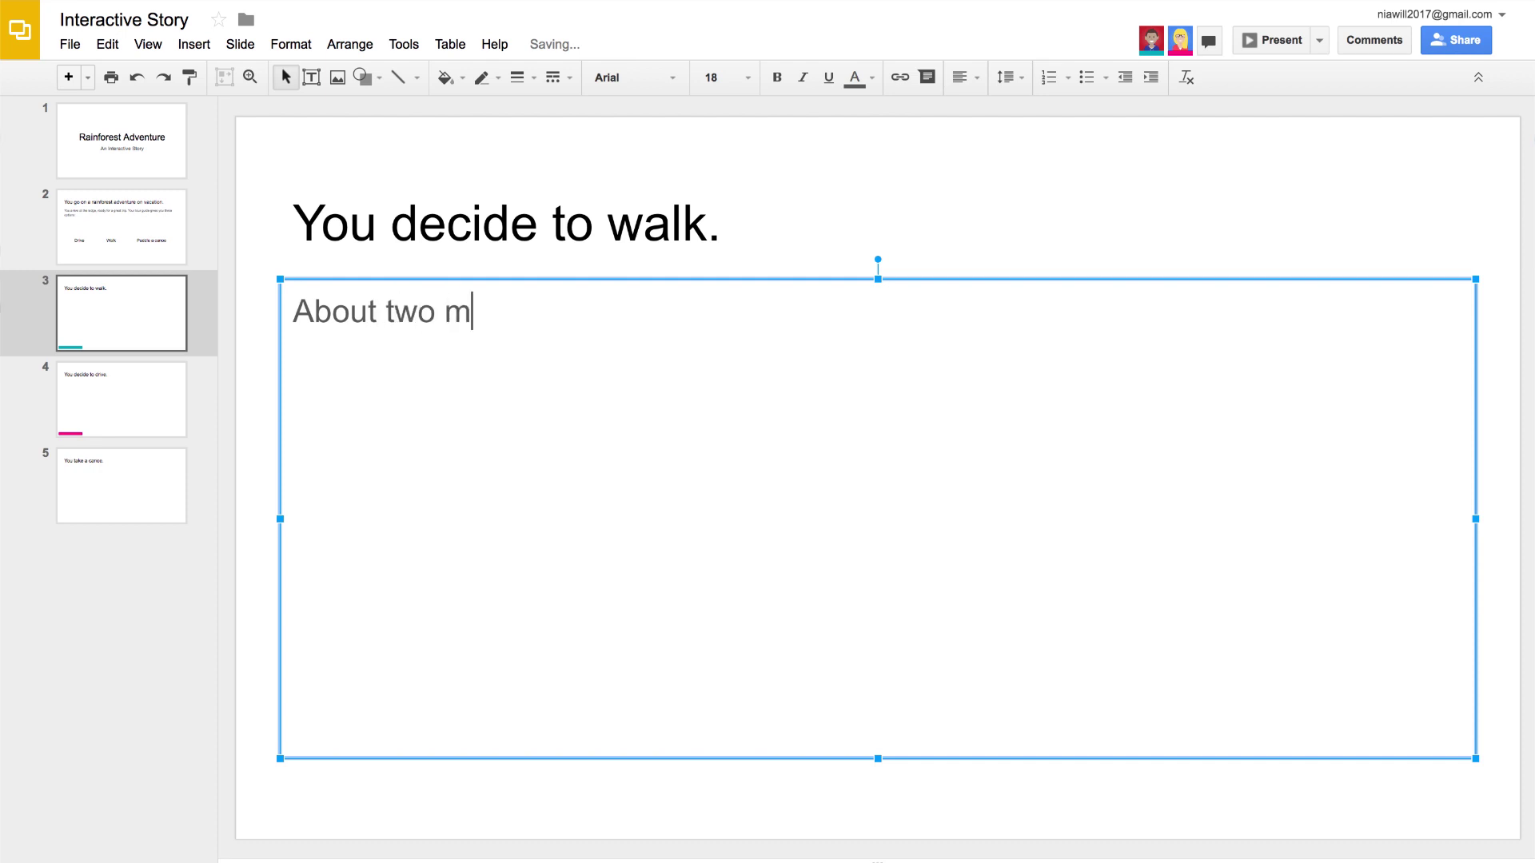
text(iles from the lodge, )
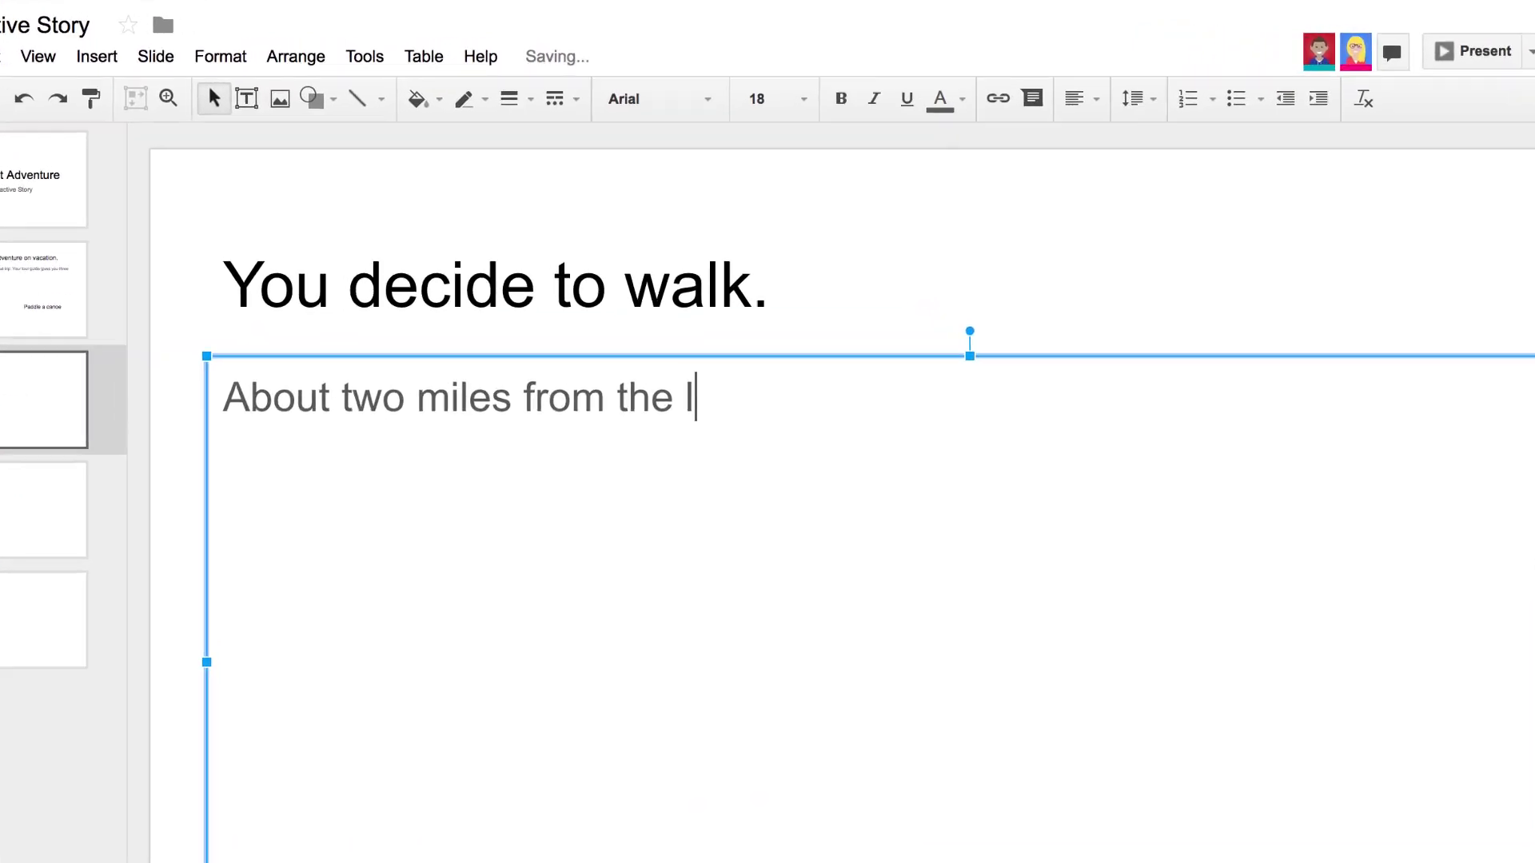
text(you hear a no)
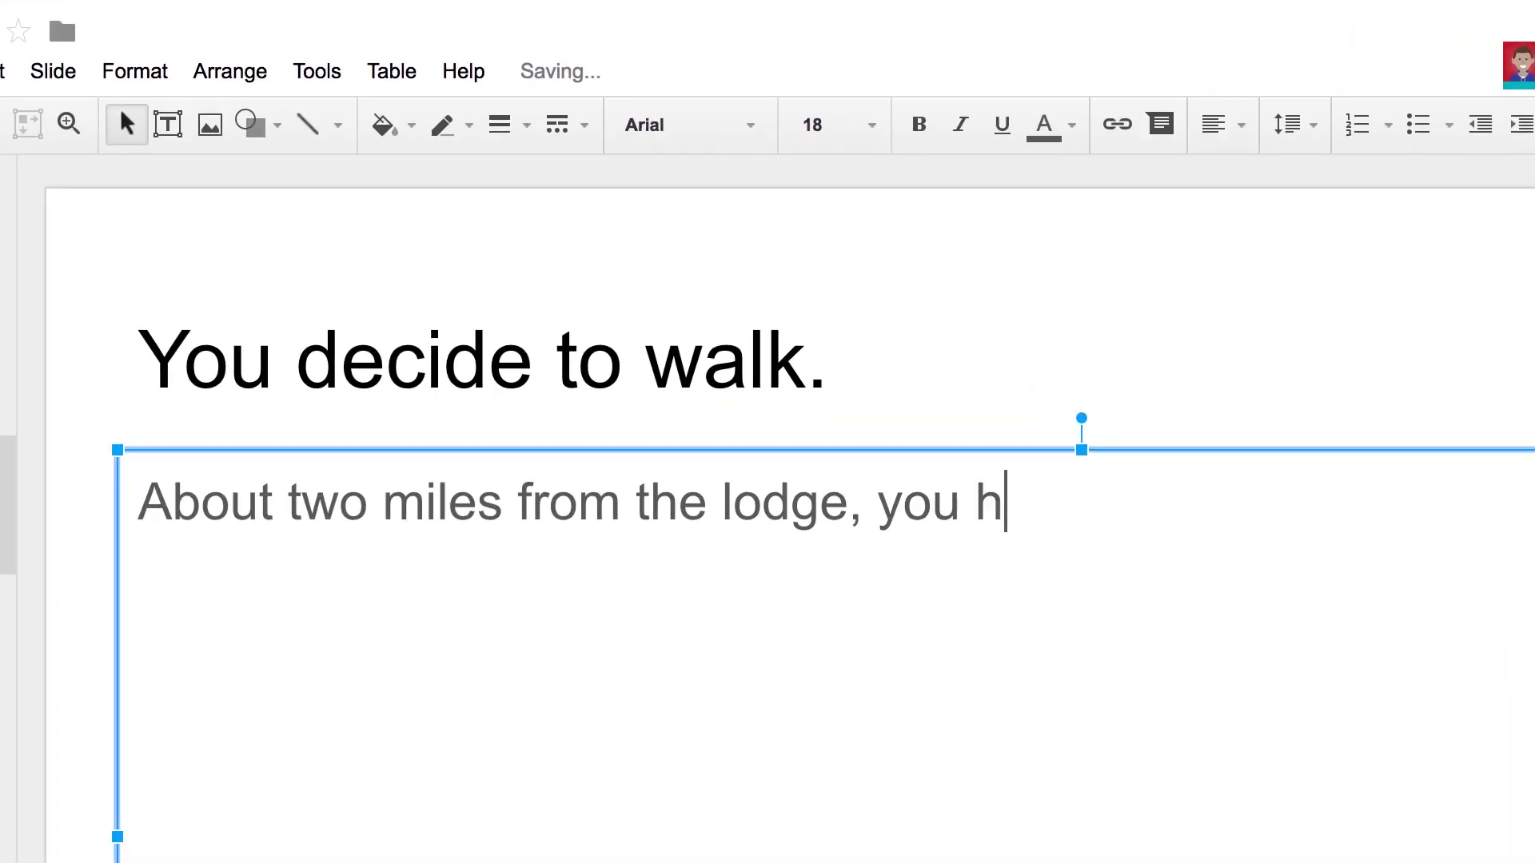
text(ise co)
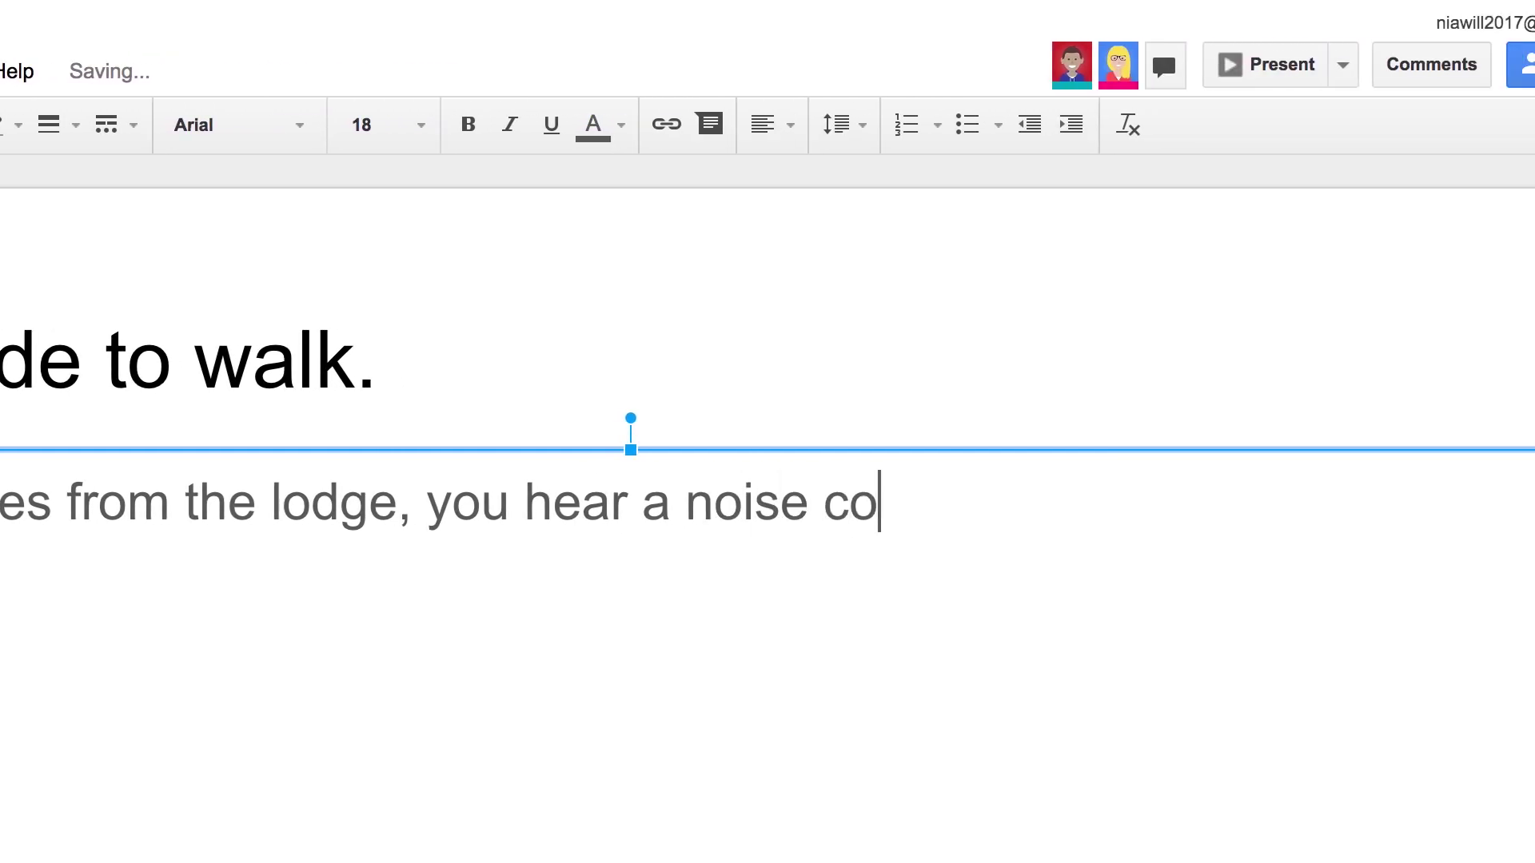
text(ming from a tree)
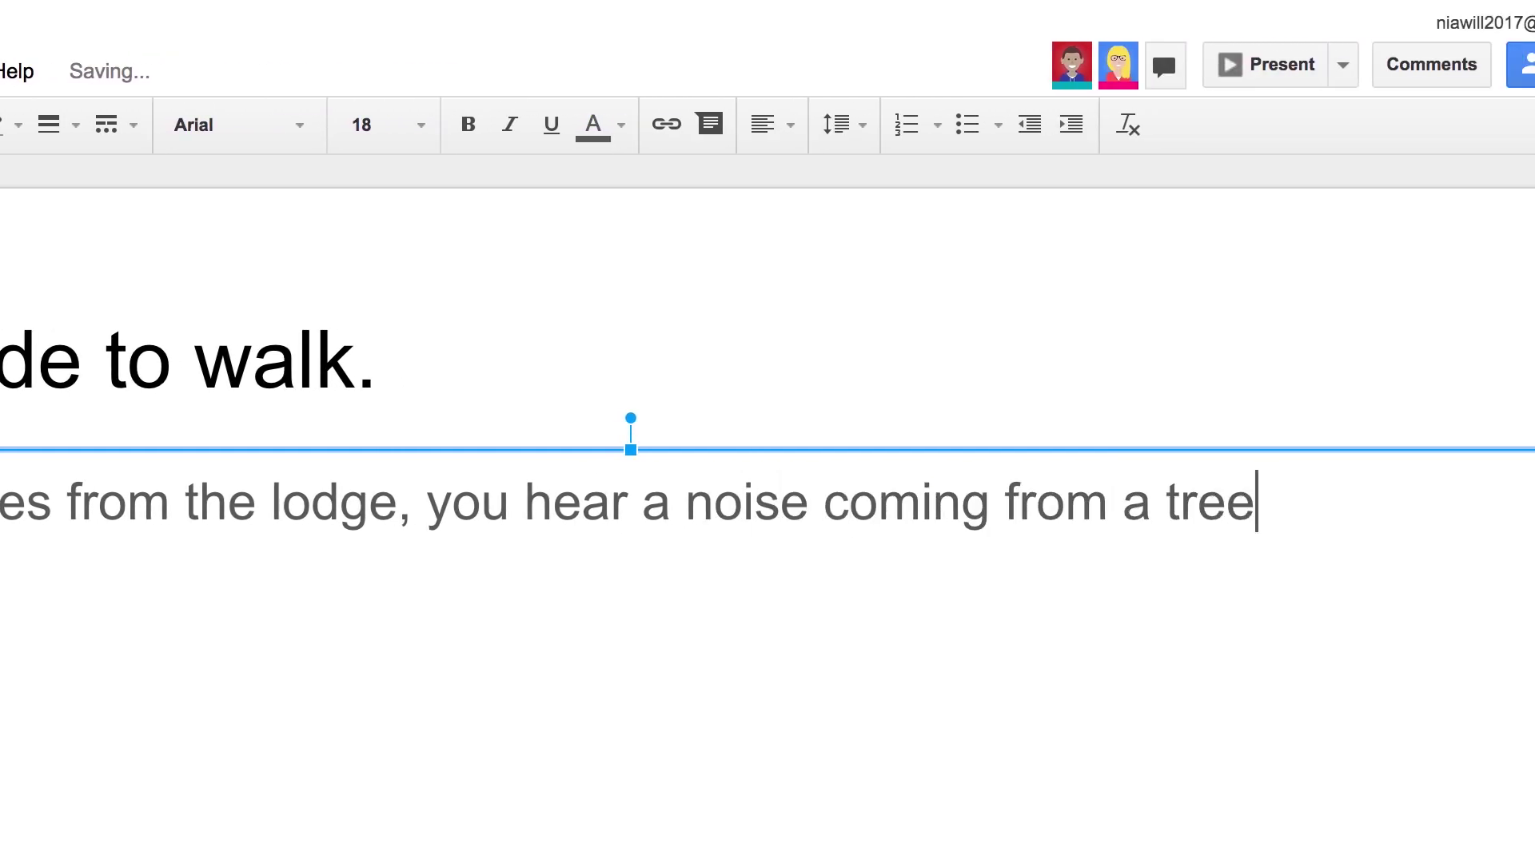
text(.)
key(Return)
text(Wh)
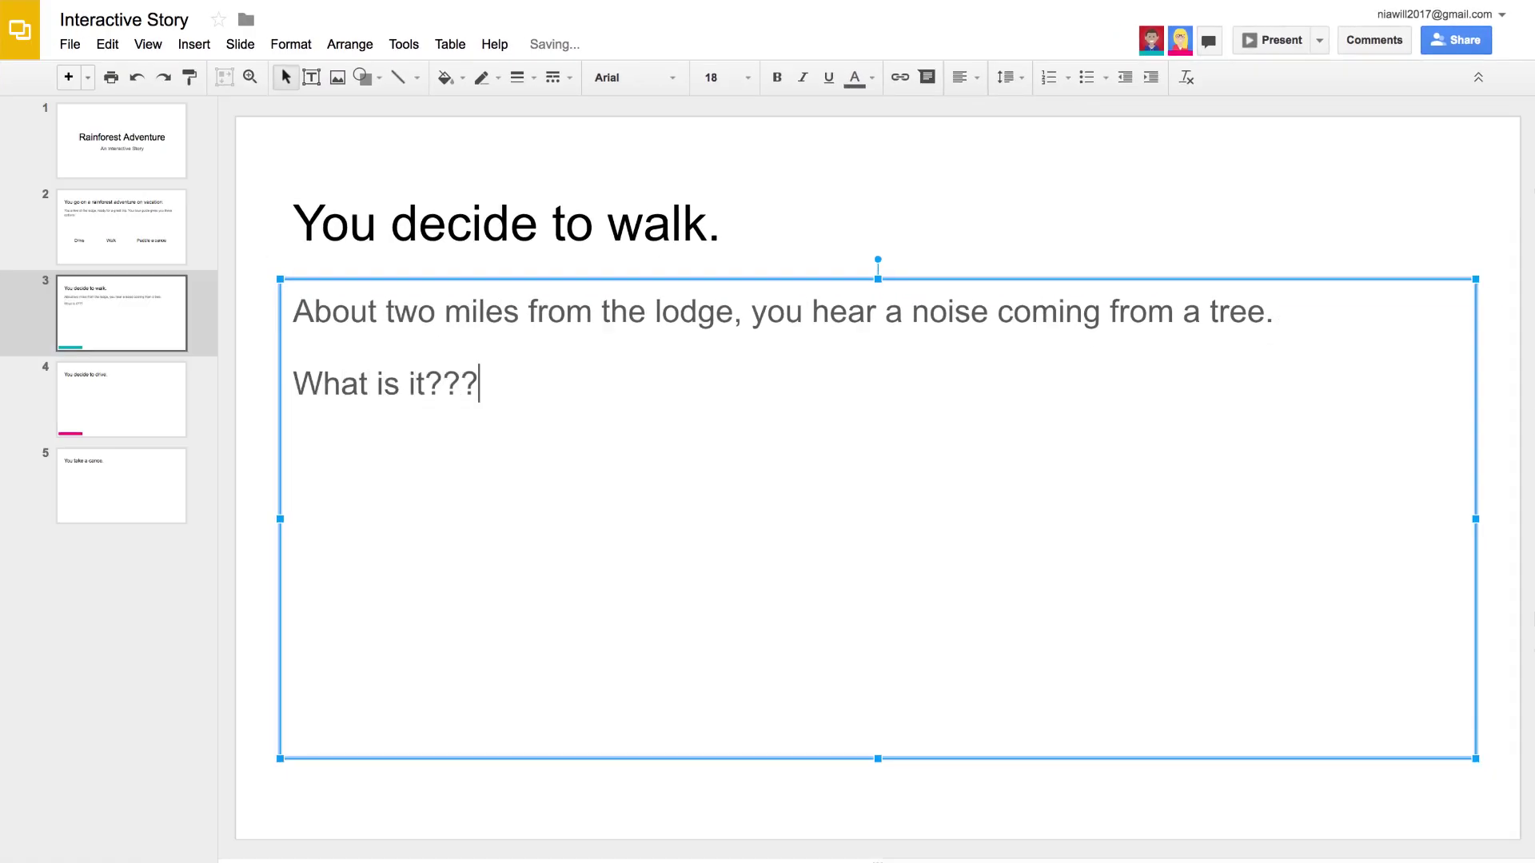
click(148, 256)
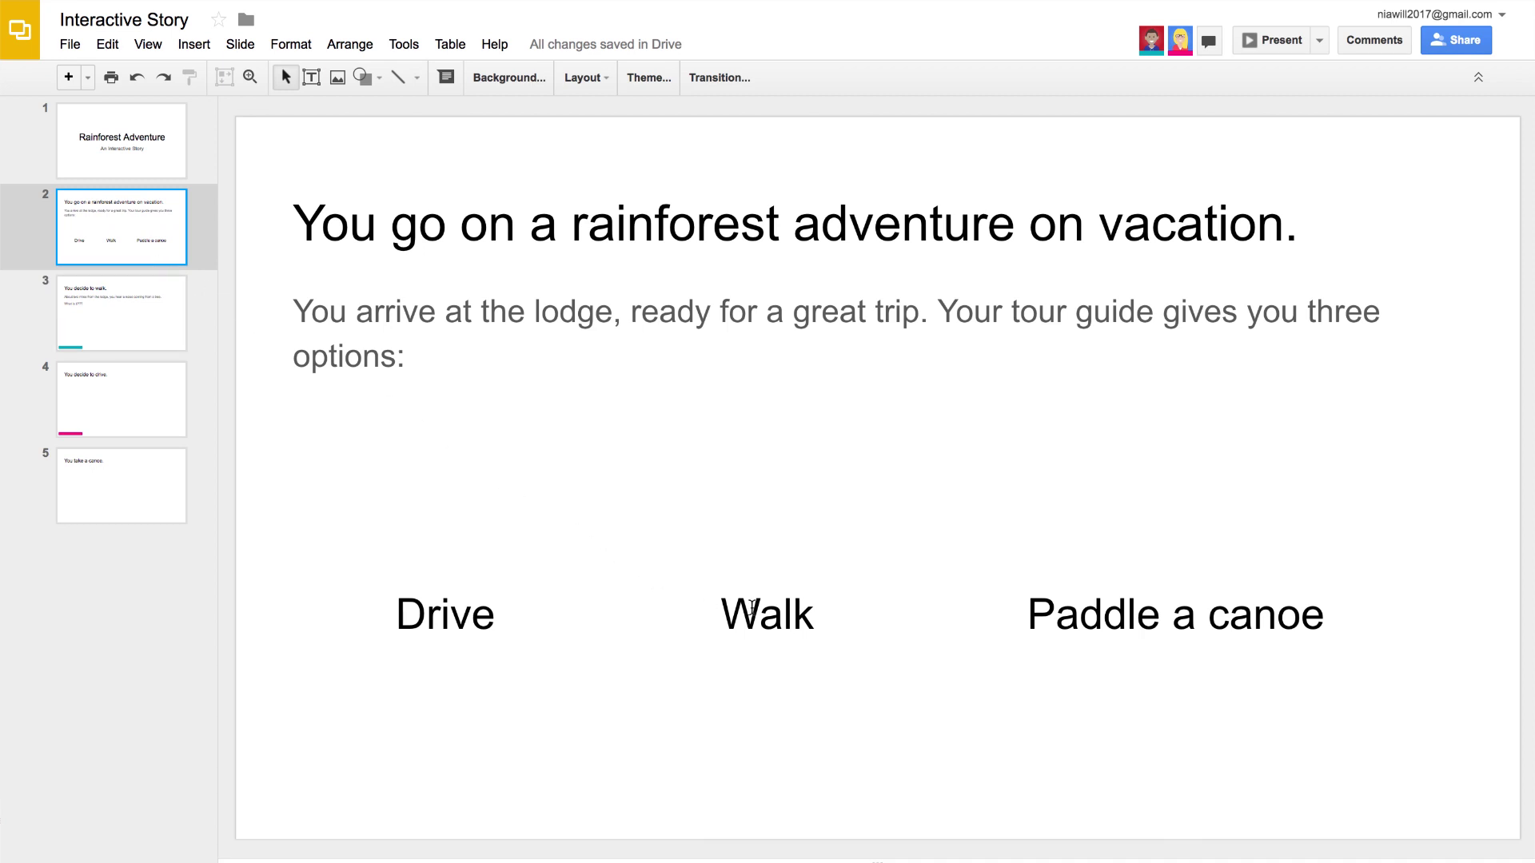
Link the word Walk to 'Slide 3: You decide to walk.' and test it in the slideshow.
click(754, 609)
double_click(754, 610)
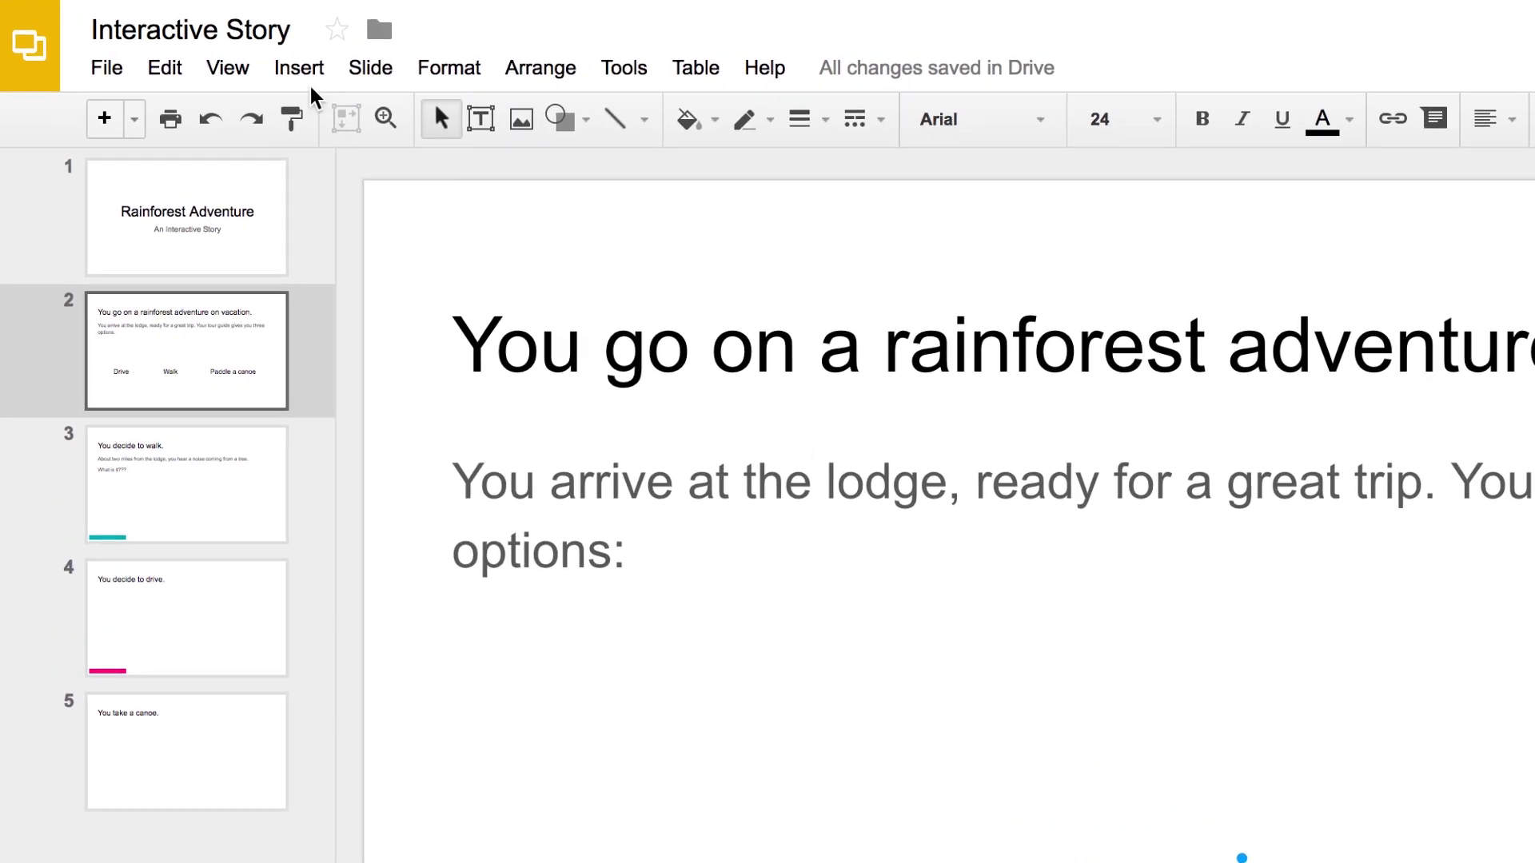
click(304, 73)
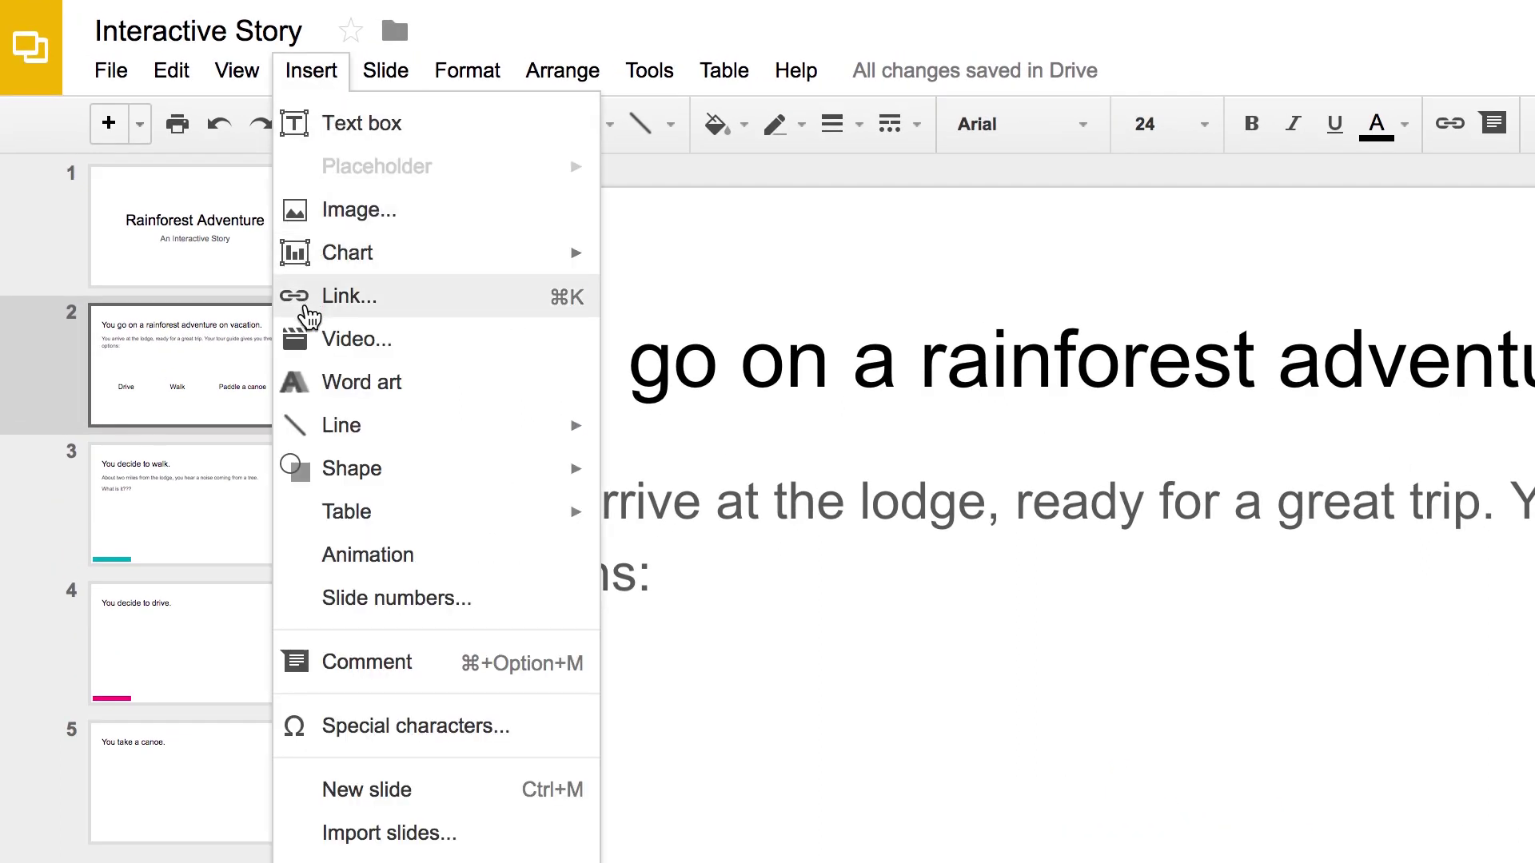
click(306, 310)
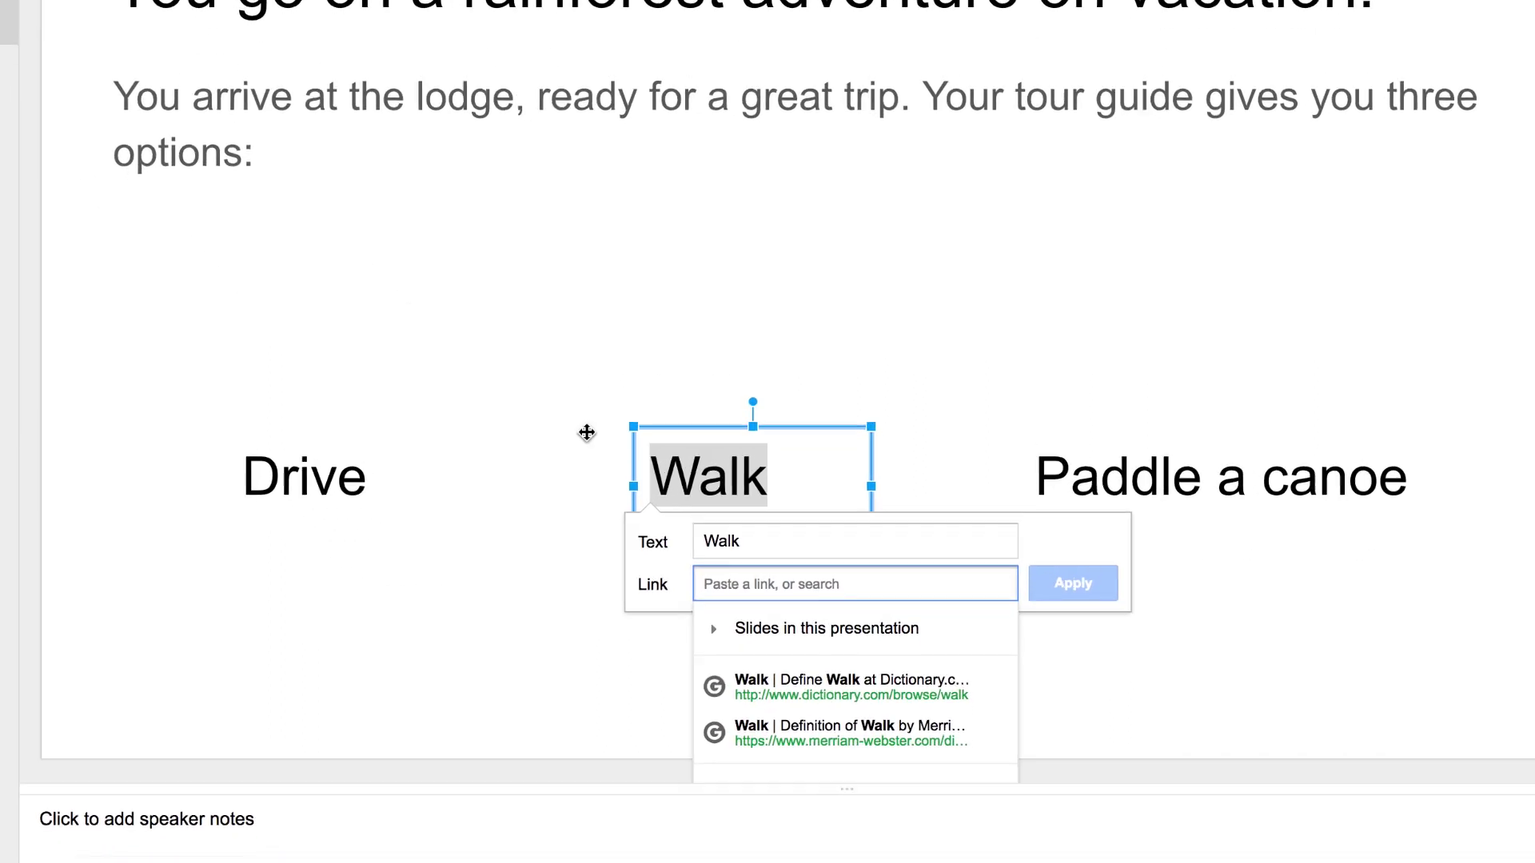
click(841, 558)
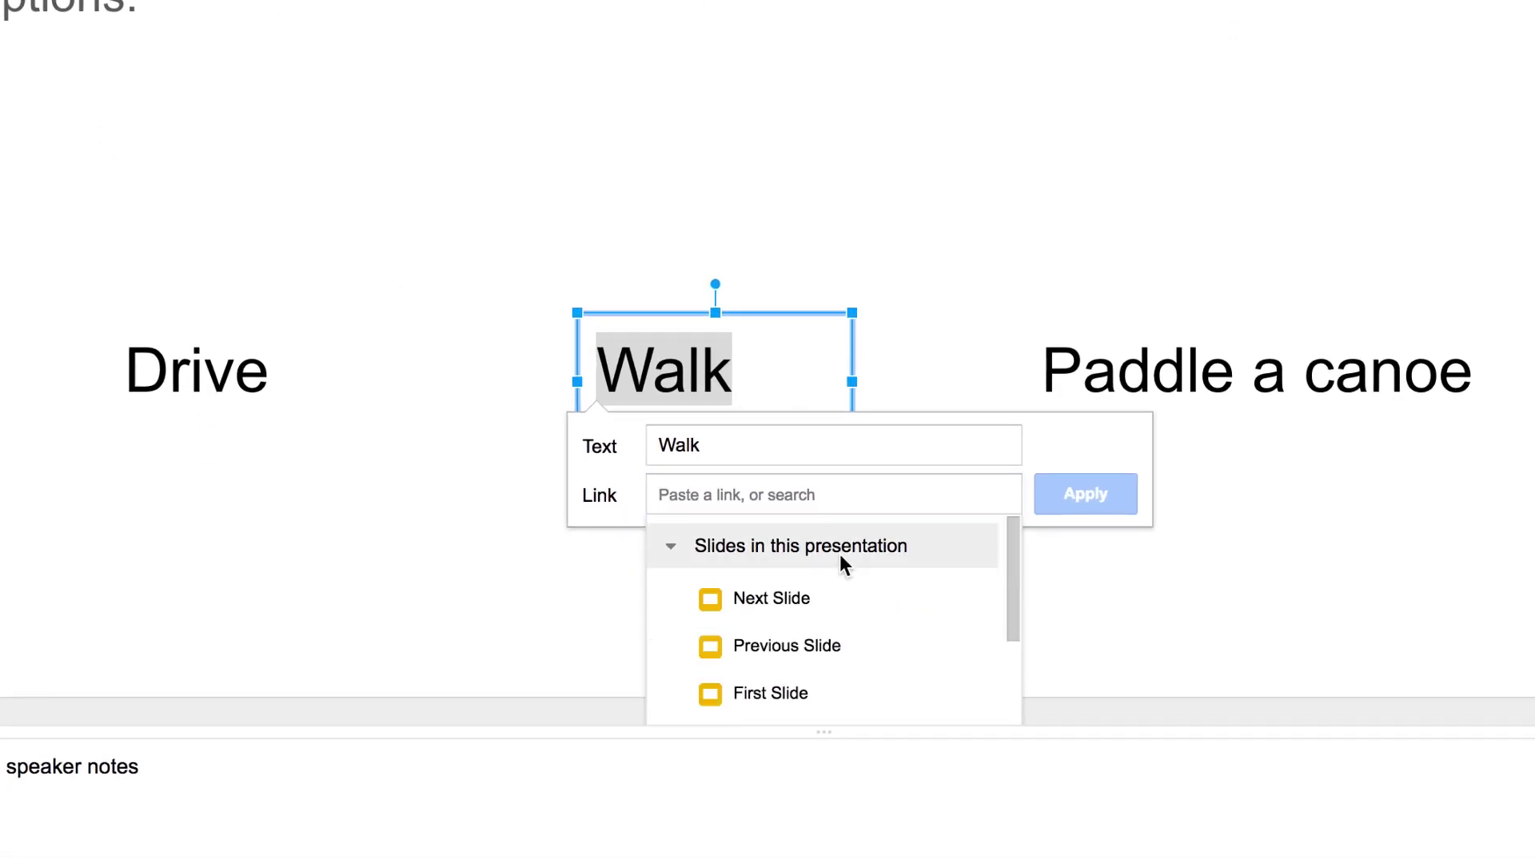
scroll(841, 560, down, 3)
scroll(841, 559, down, 5)
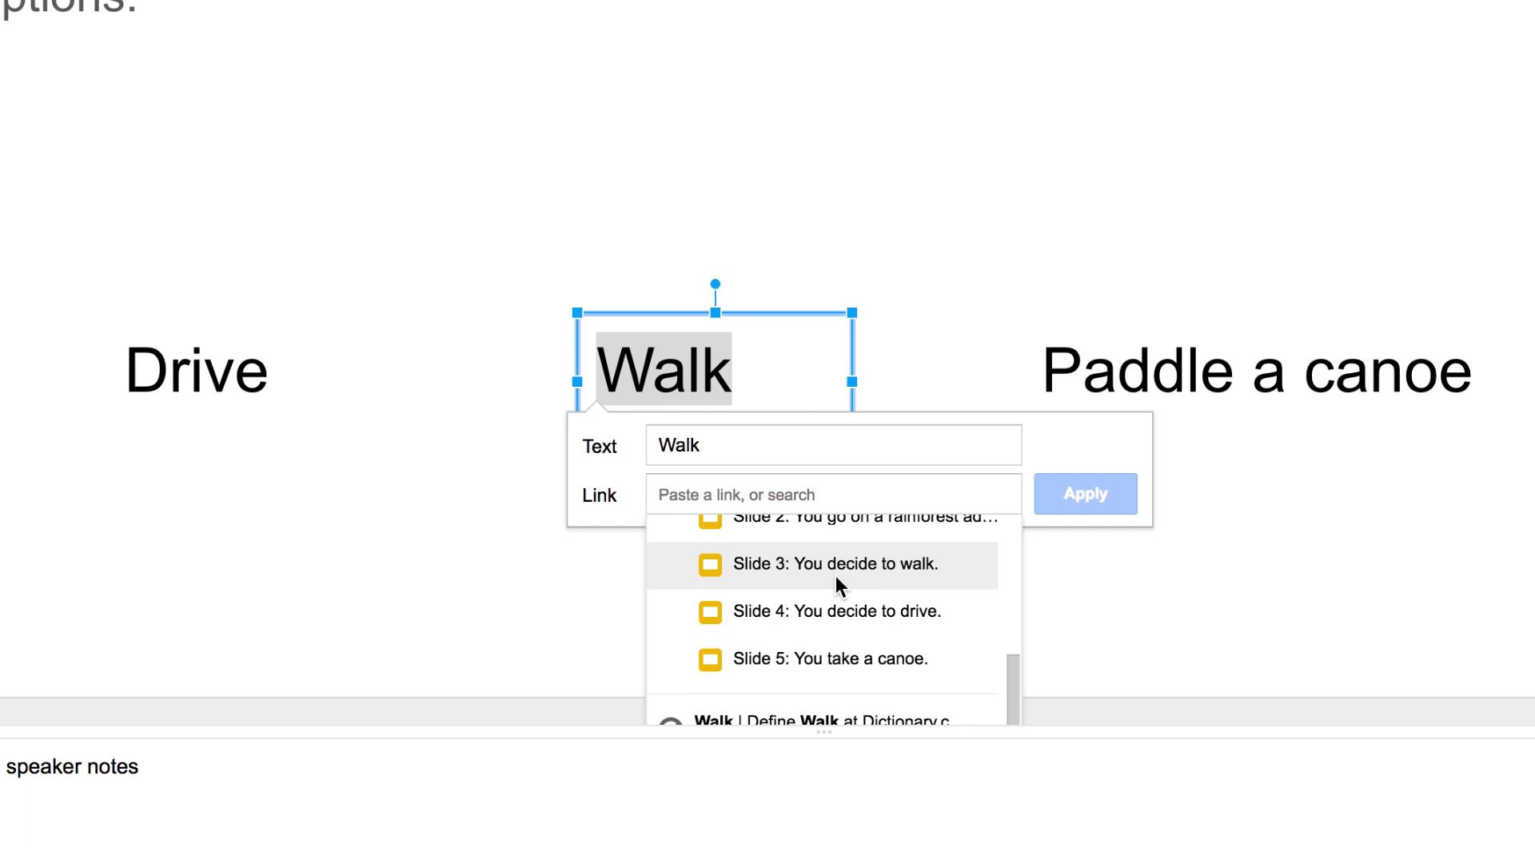
click(836, 566)
click(1041, 707)
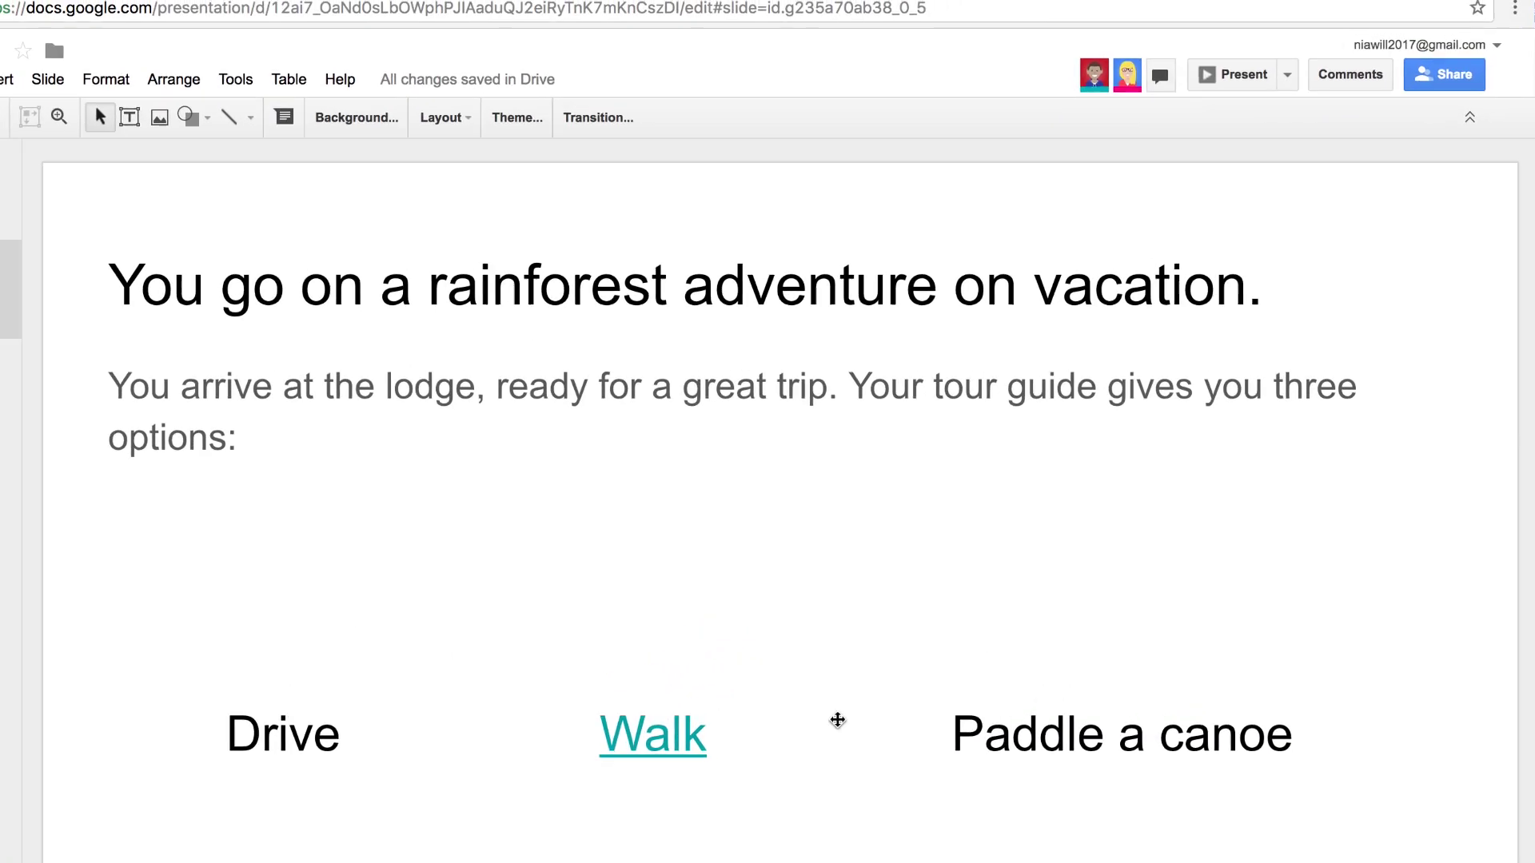
click(1119, 170)
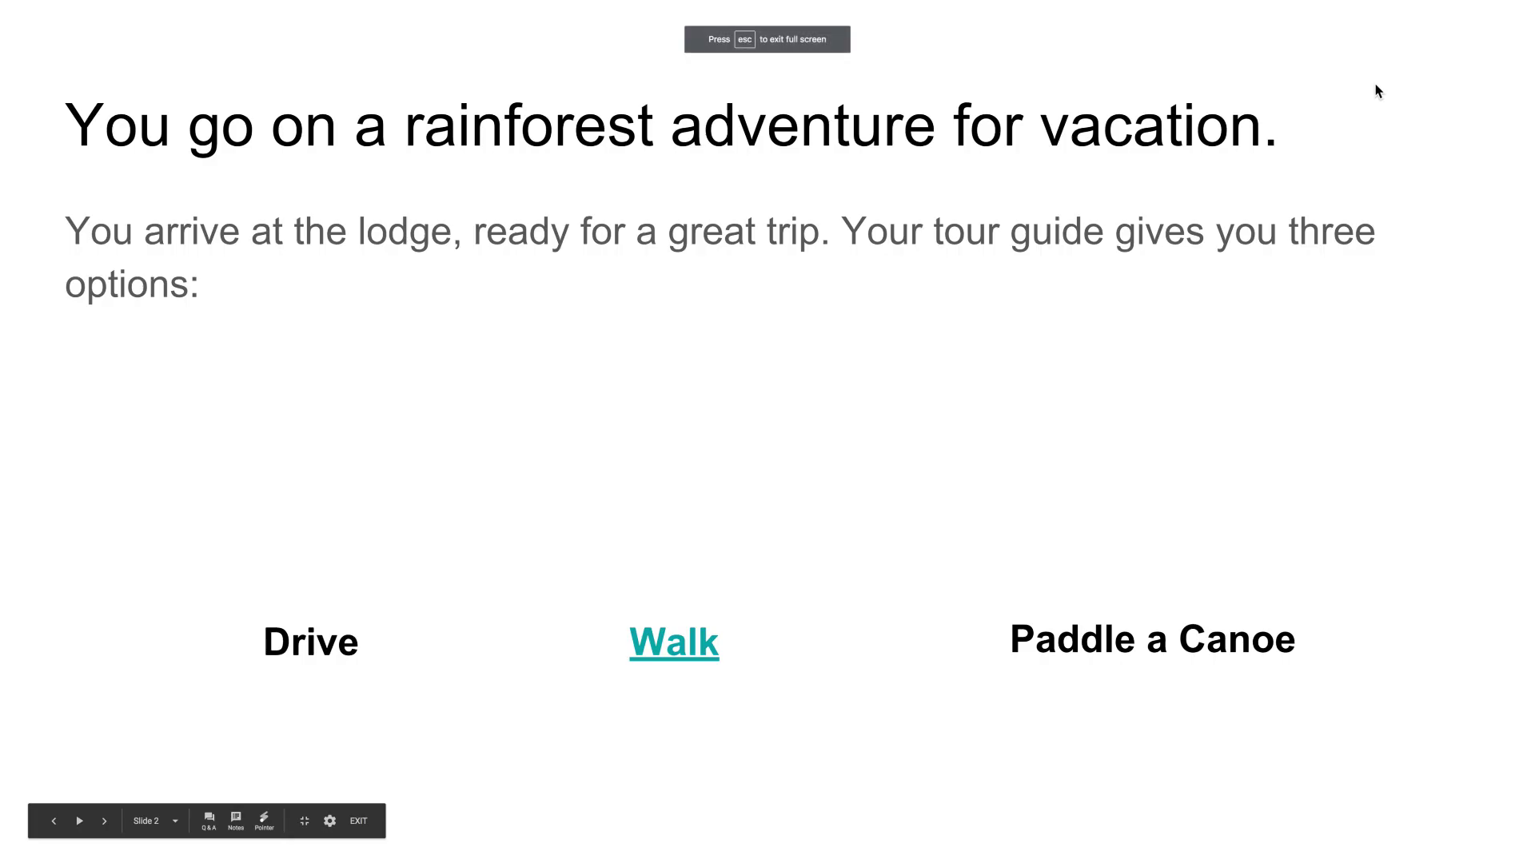
click(674, 652)
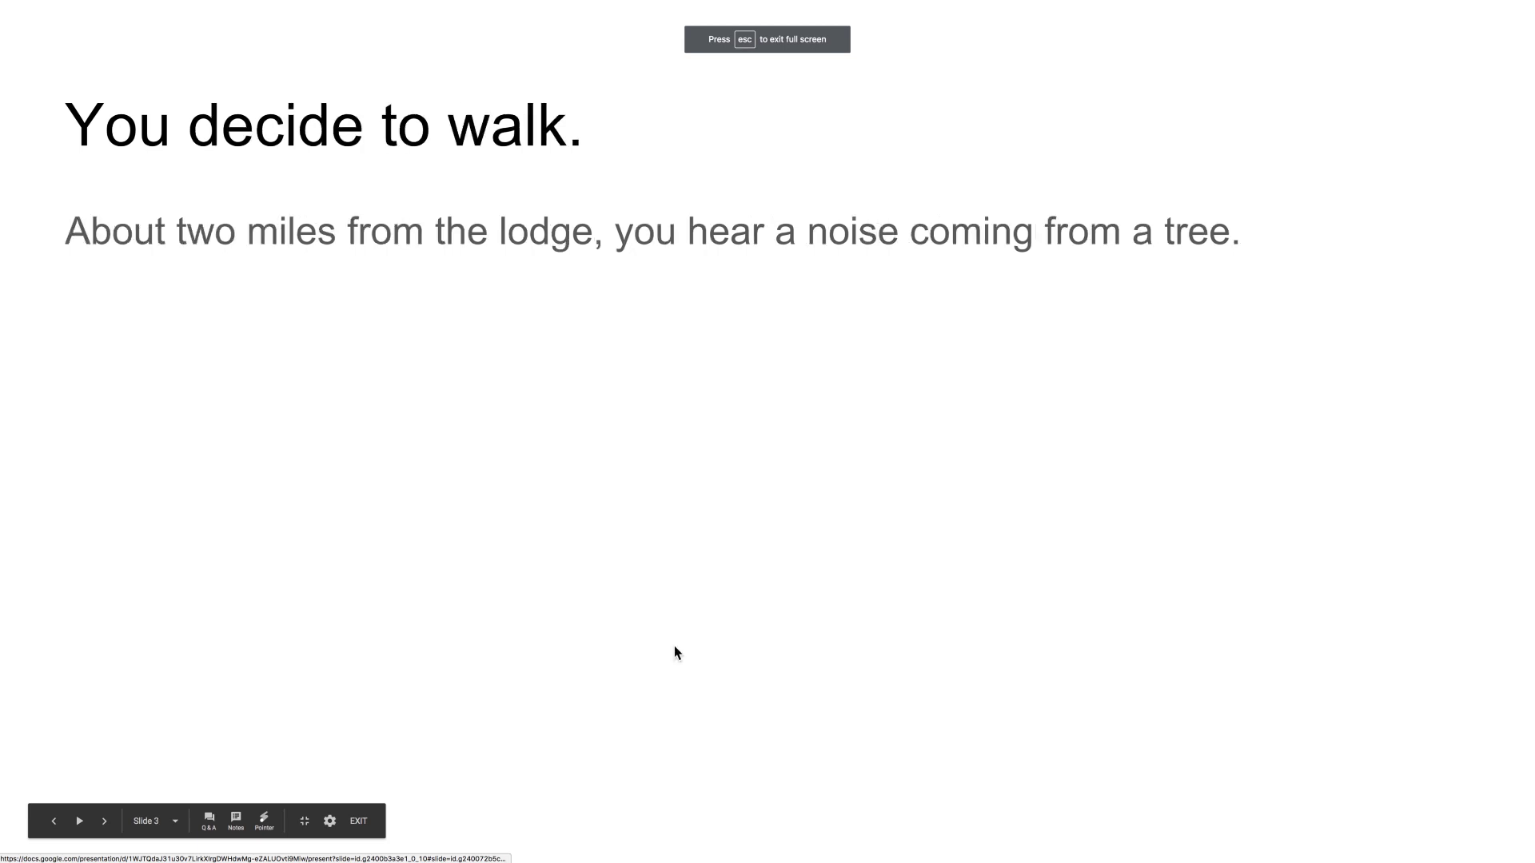